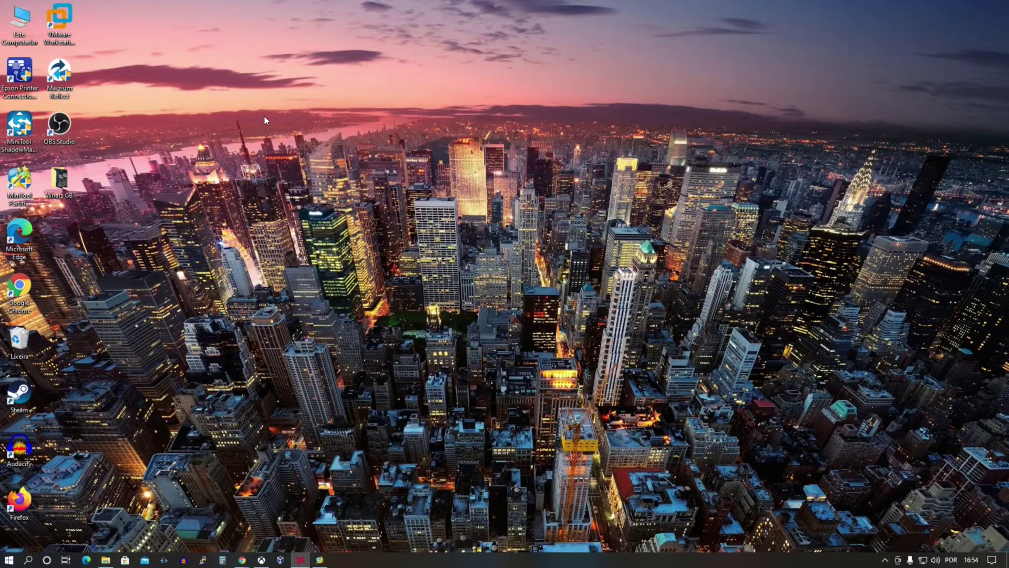
Step: Launch MiniTool Partition Wizard, allow it to make changes to the device, and bring its main window to the front
left_click(25, 184)
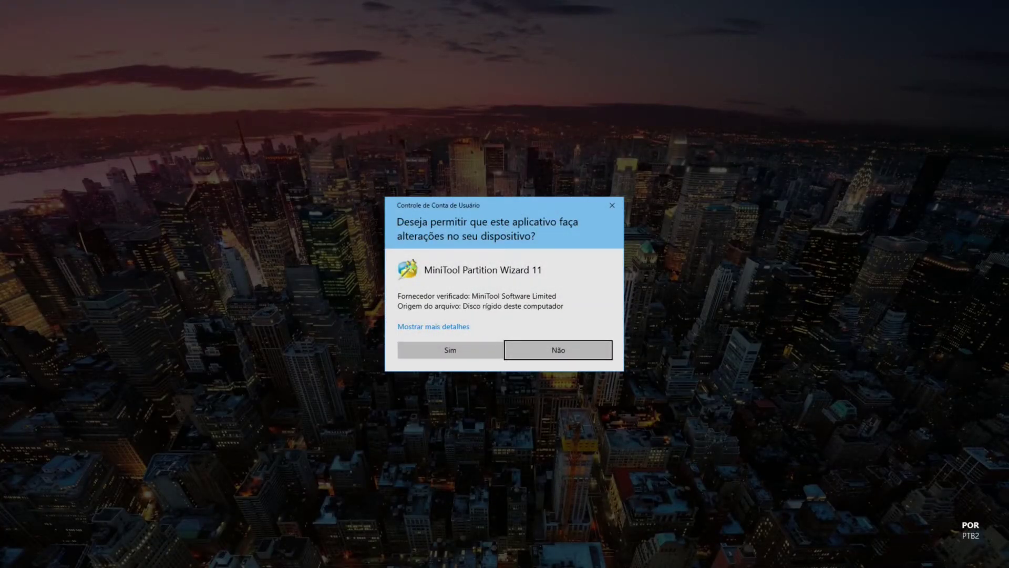
left_click(450, 349)
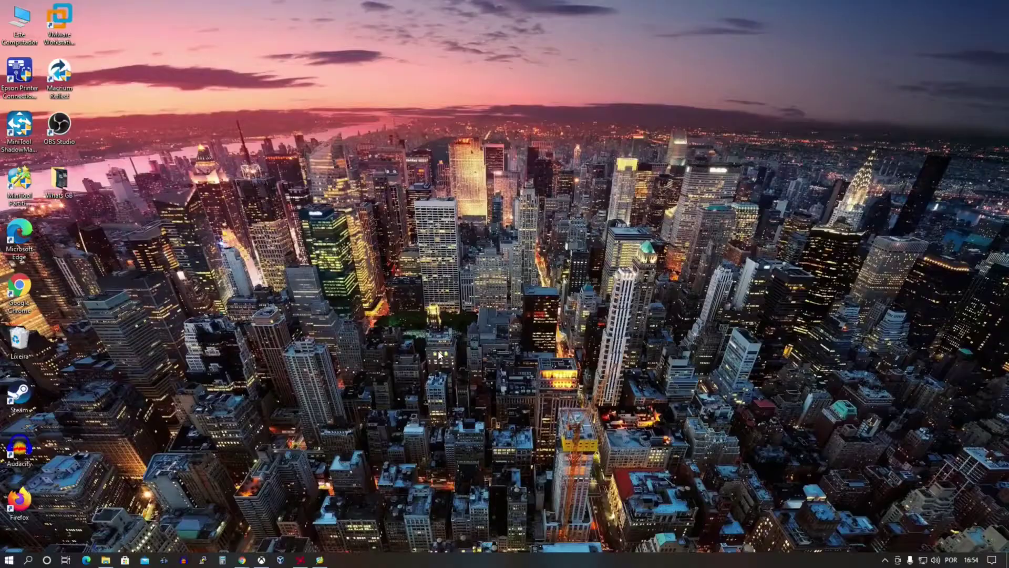
left_click(508, 306)
left_click(321, 560)
left_click(321, 561)
left_click(300, 560)
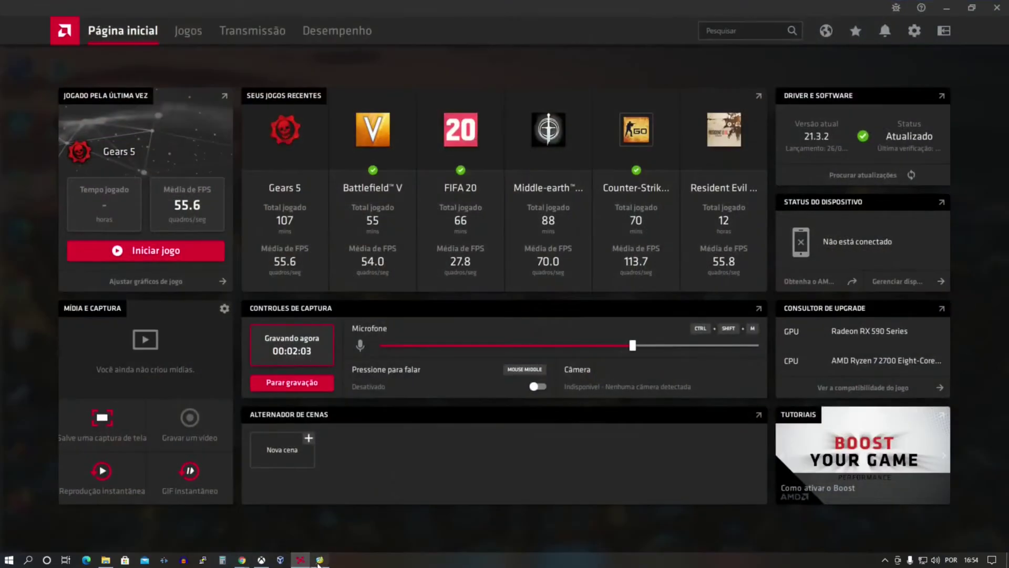
left_click(320, 561)
Step: Look through the list of disks and partitions, then clear the open windows from the desktop
scroll(413, 225, "up", 1)
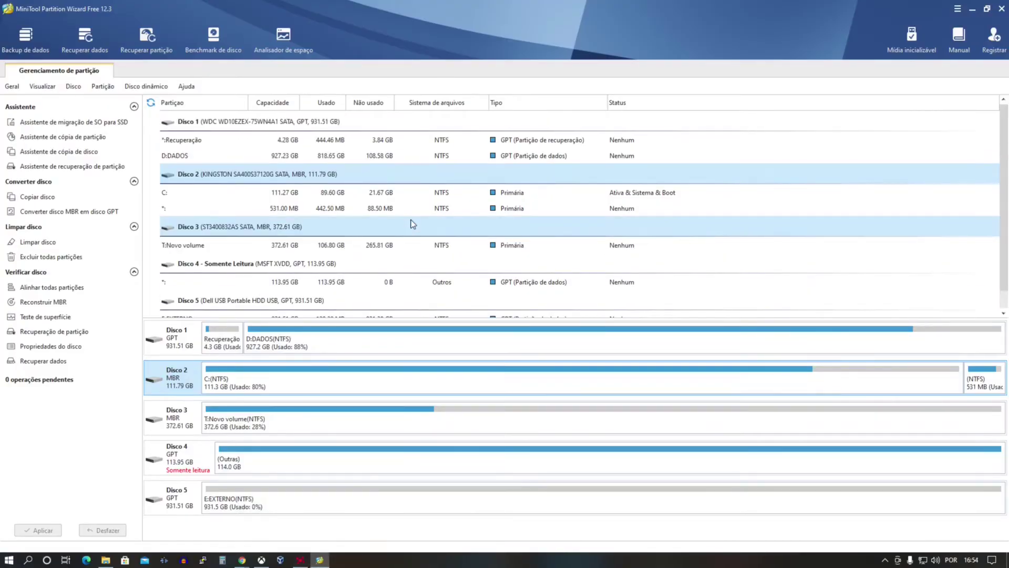
scroll(251, 263, "down", 1)
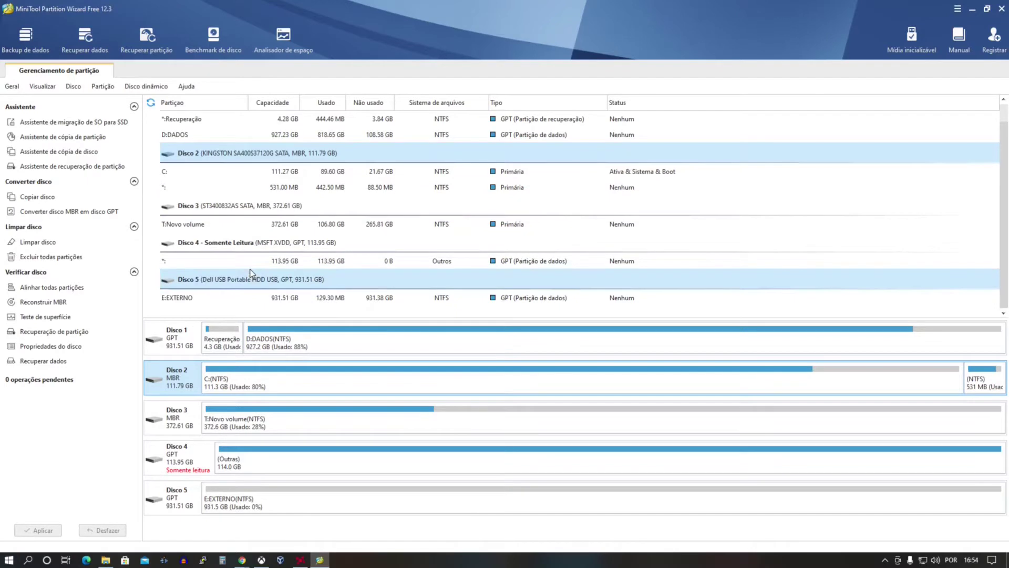
scroll(221, 295, "up", 1)
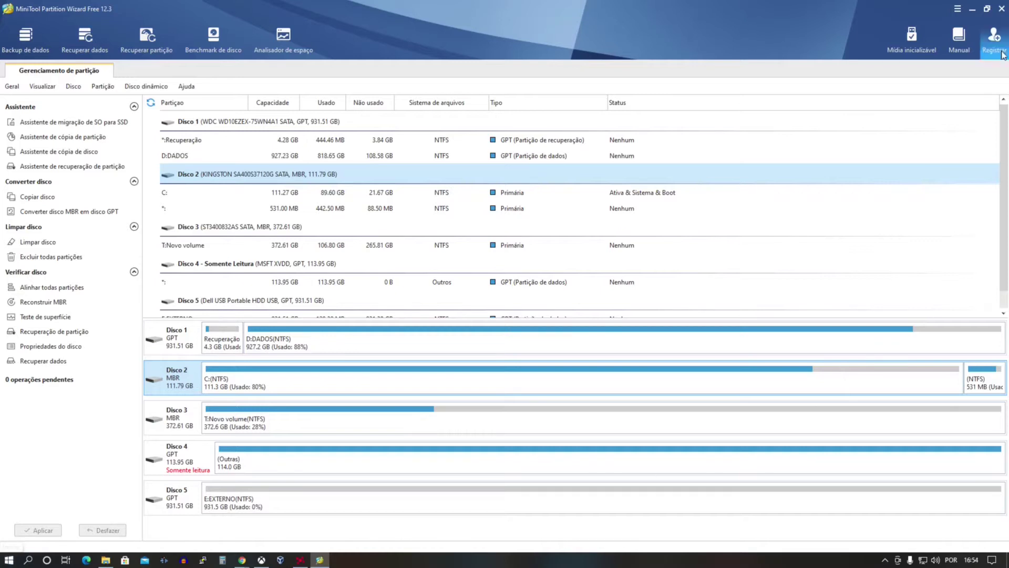
left_click(973, 11)
left_click(999, 6)
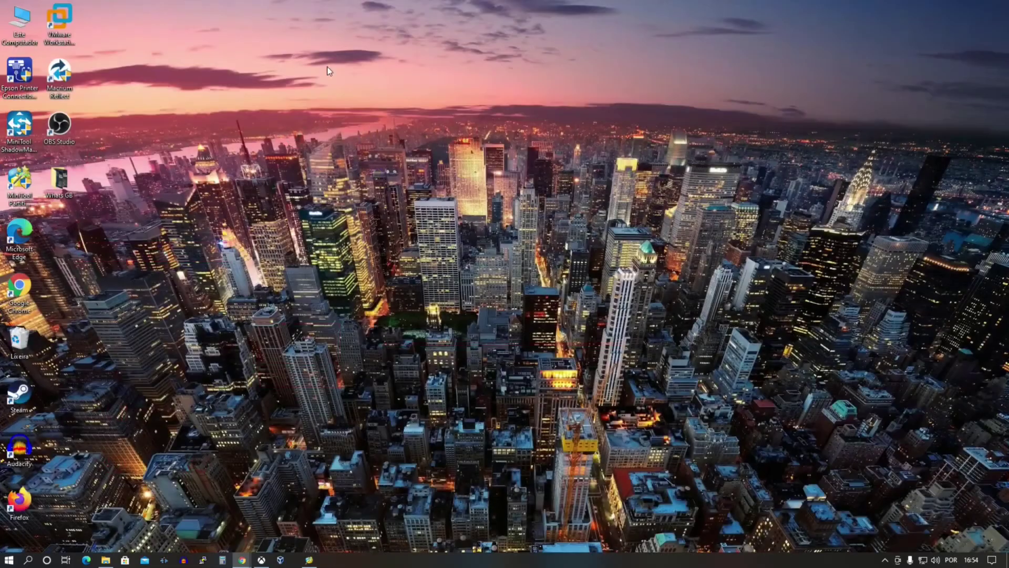
Step: Open Windows Computer Management for this computer, maximize it, and show Disk Management
right_click(20, 20)
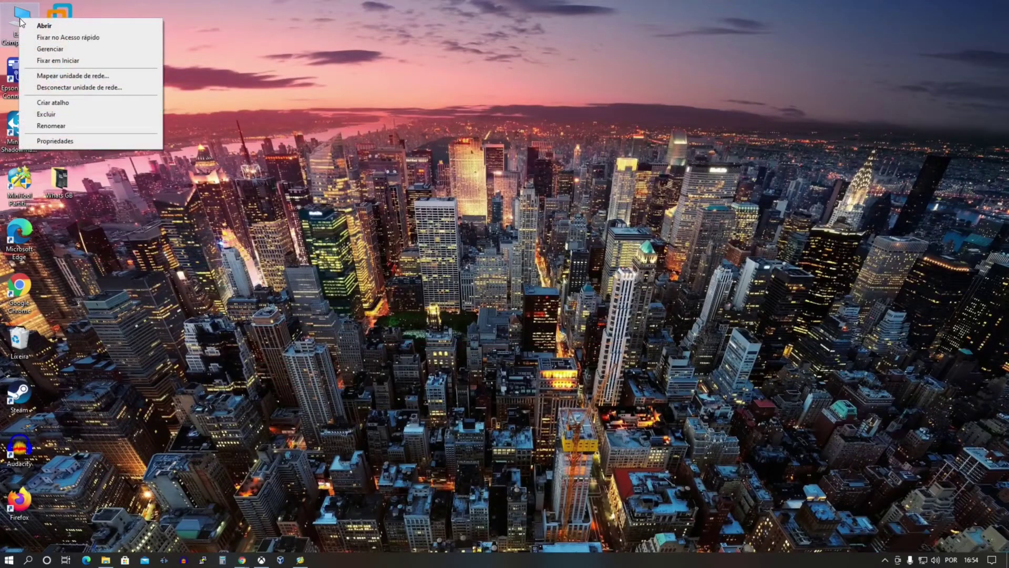
left_click(50, 50)
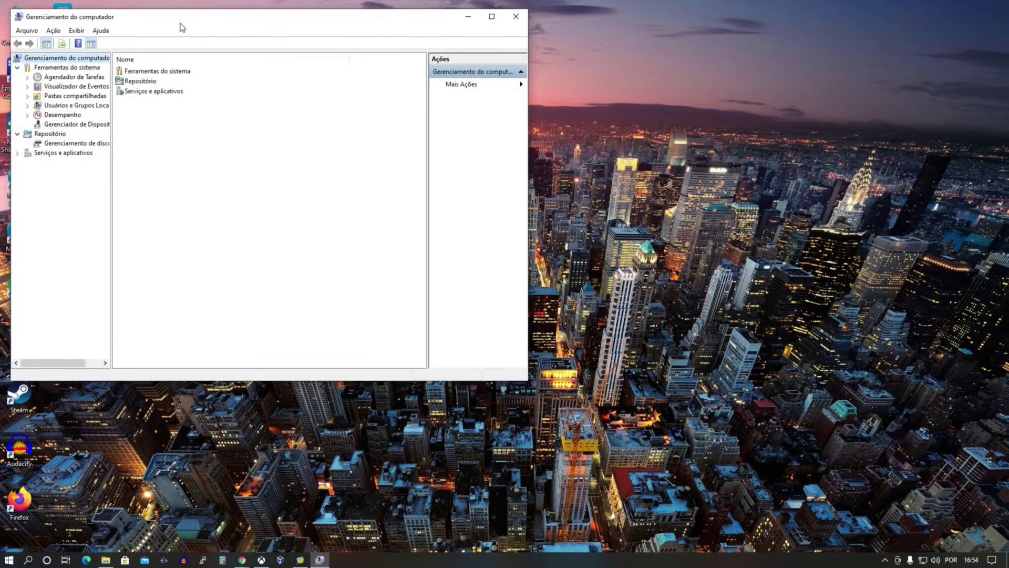
double_click(179, 21)
left_click(44, 131)
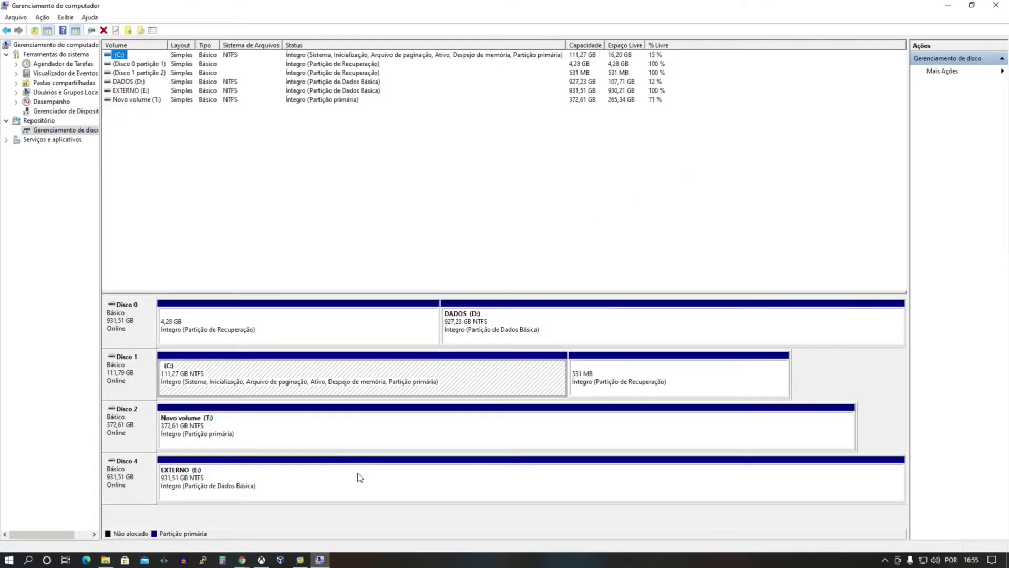
Step: Inspect the EXTERNO (E:), Novo volume (T:), C: and recovery partitions in the disk map, then minimize Computer Management
left_click(235, 499)
left_click(229, 439)
left_click(245, 383)
left_click(304, 327)
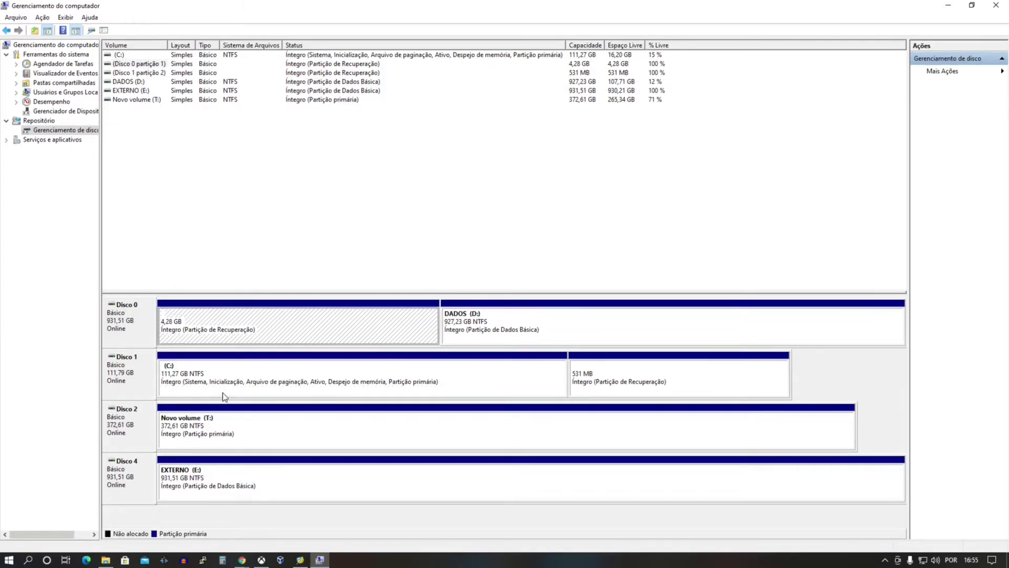
left_click(946, 6)
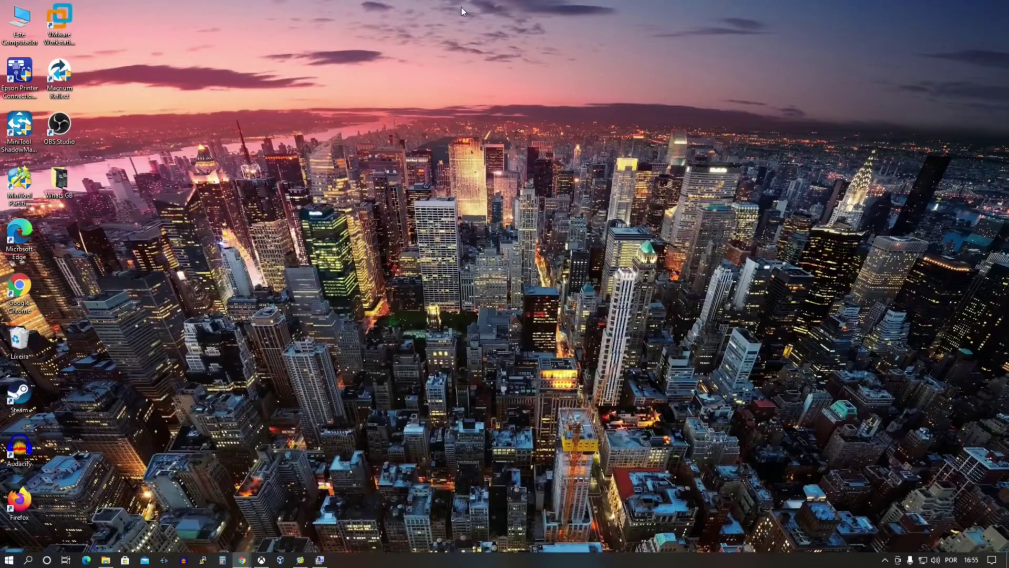
Step: Open This PC in File Explorer and check the space on the C: and DADOS (D:) drives
double_click(17, 19)
left_click_drag(784, 223, 129, 131)
left_click(397, 226)
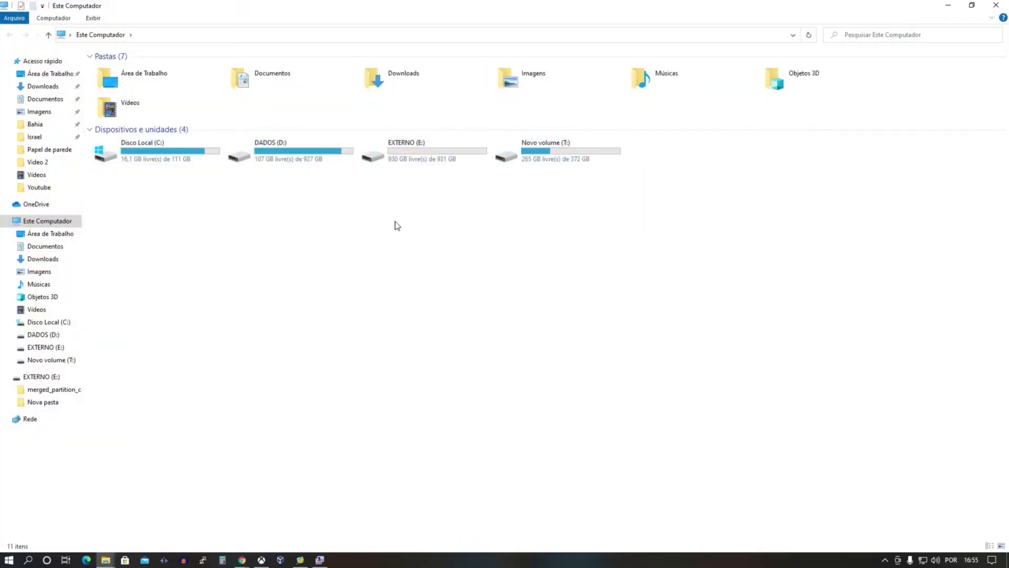
left_click(183, 164)
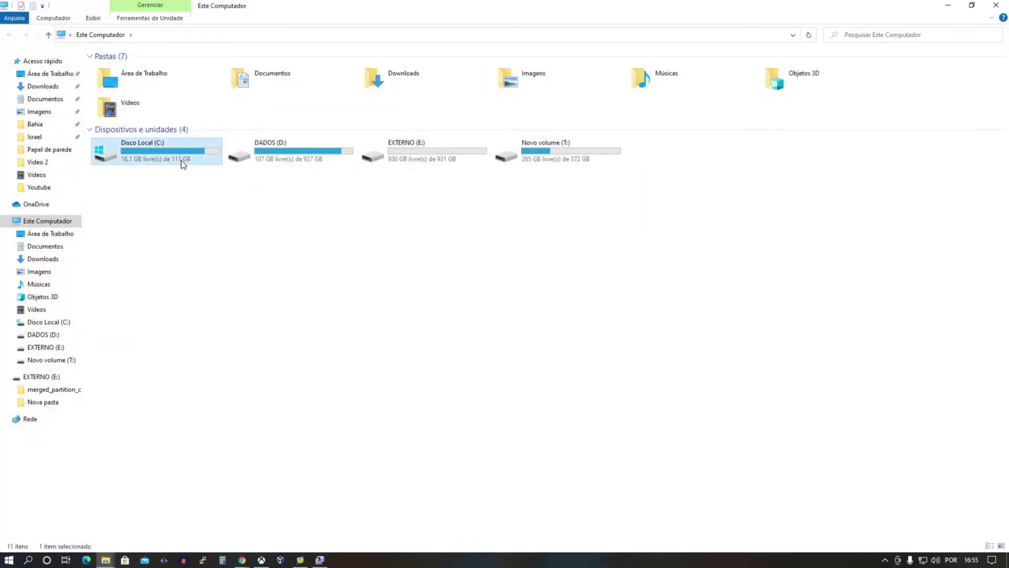
left_click(254, 198)
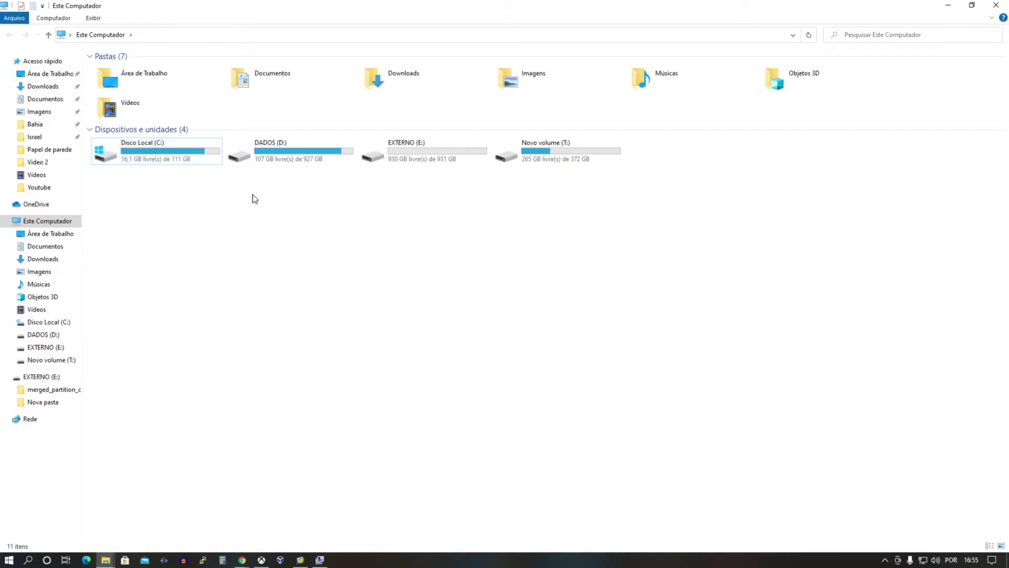
left_click(312, 163)
left_click(340, 203)
left_click(310, 161)
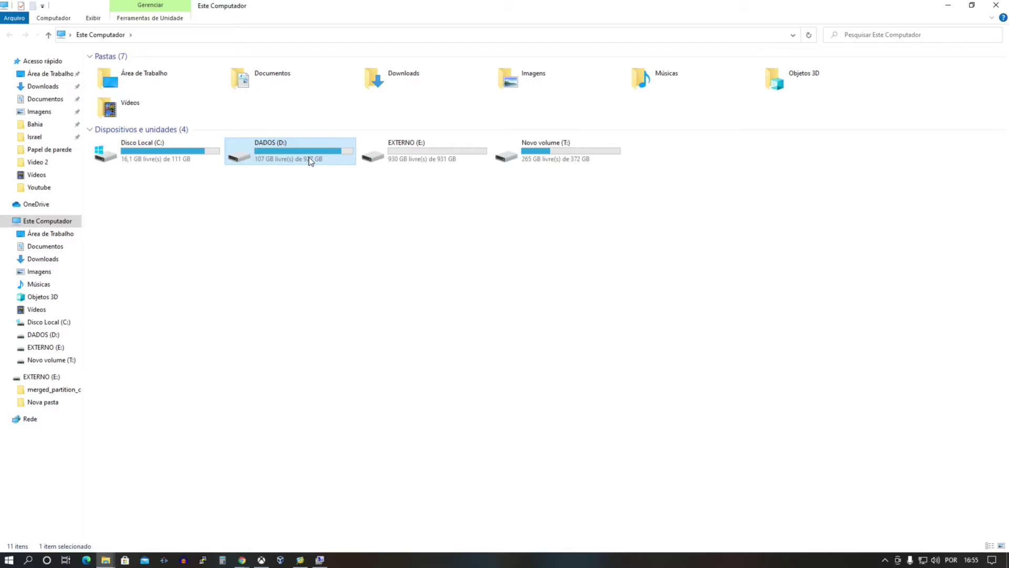
left_click(344, 207)
Step: Check the space on the EXTERNO (E:) and Novo volume (T:) drives, then minimize File Explorer
left_click(431, 150)
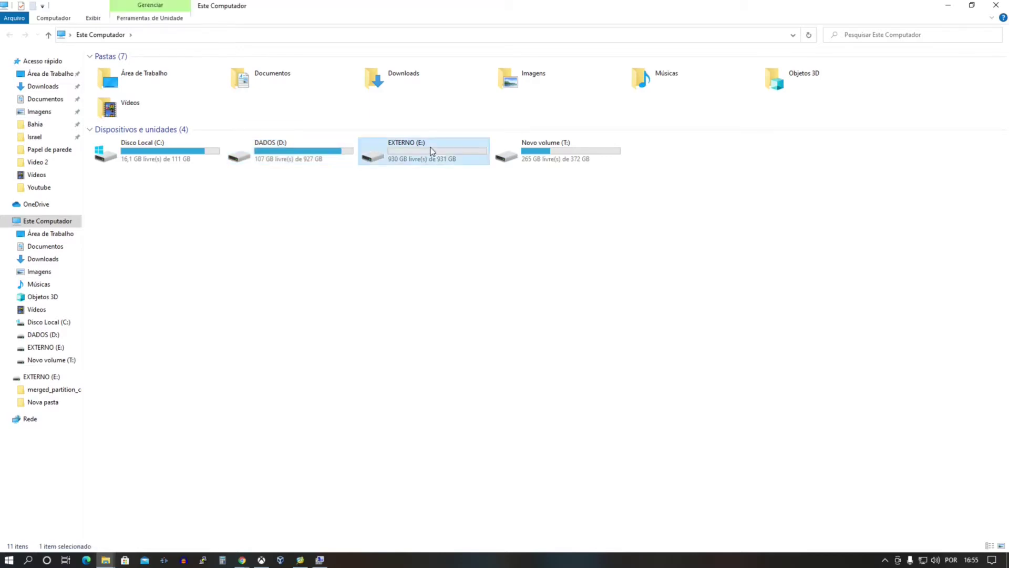
left_click(588, 219)
left_click(565, 153)
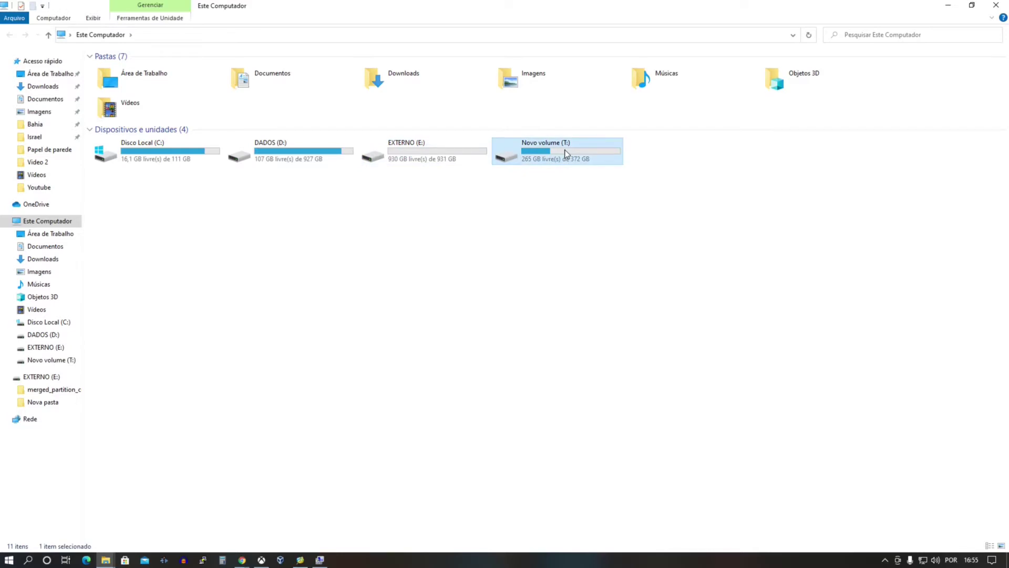
left_click(340, 160)
left_click(576, 153)
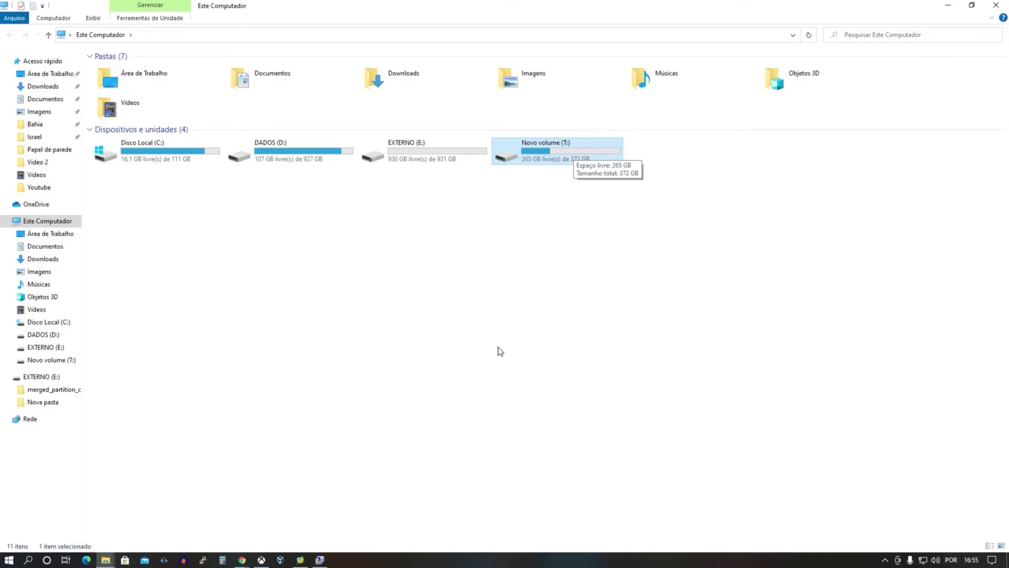
left_click(948, 6)
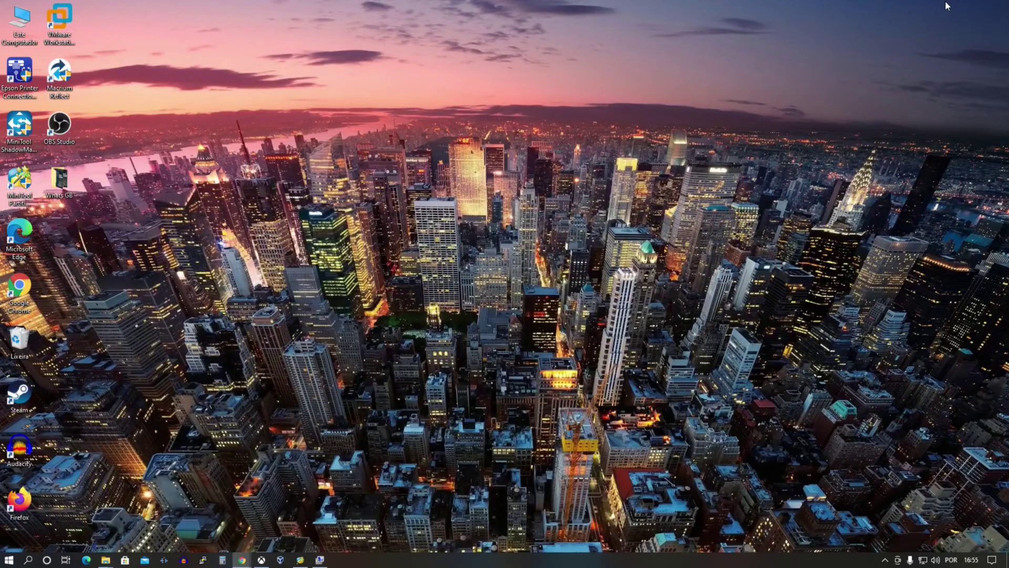
Step: Switch back to MiniTool Partition Wizard and select Disk 5, the Dell USB Portable HDD
left_click(300, 560)
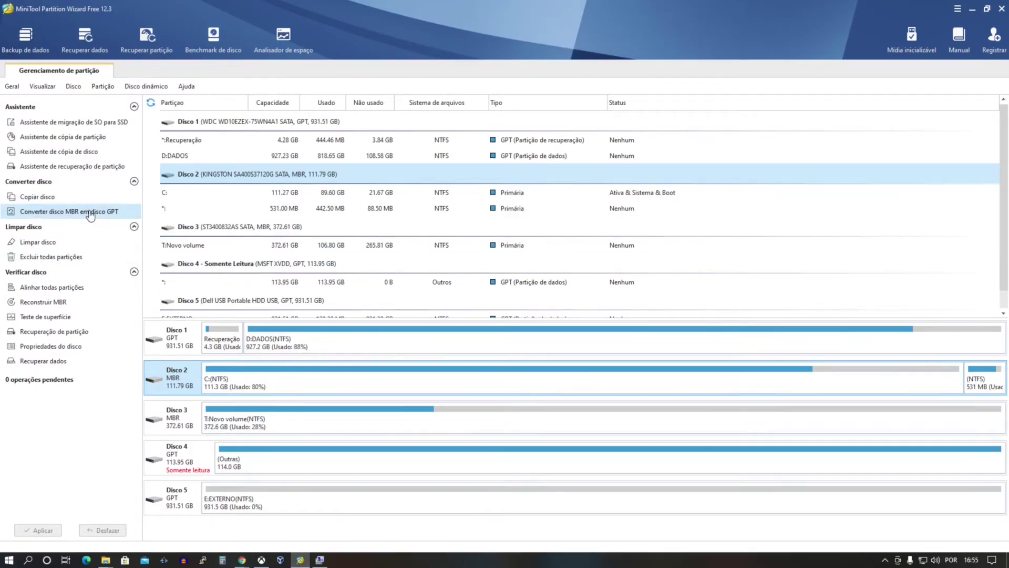
left_click(259, 502)
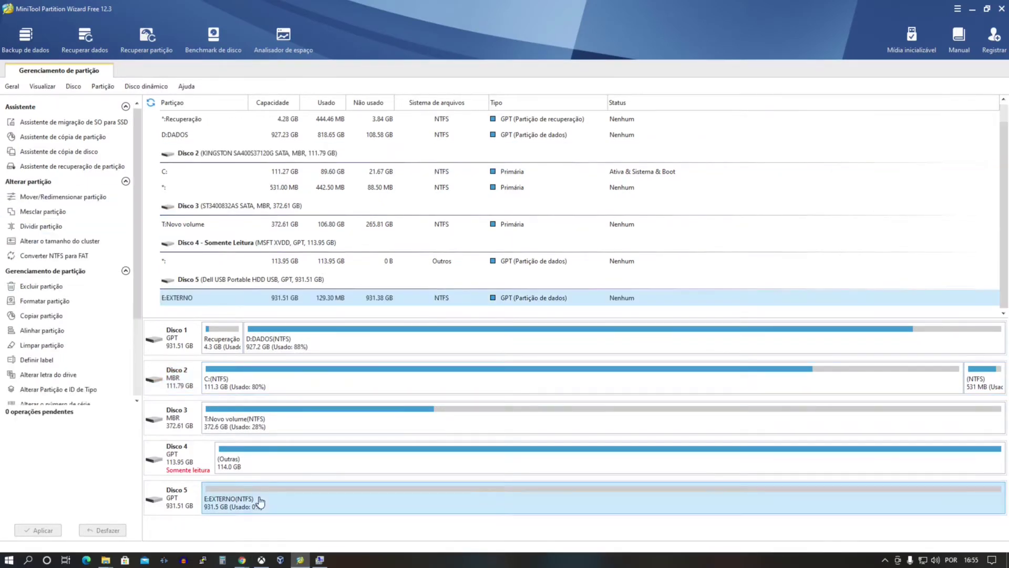
left_click(186, 500)
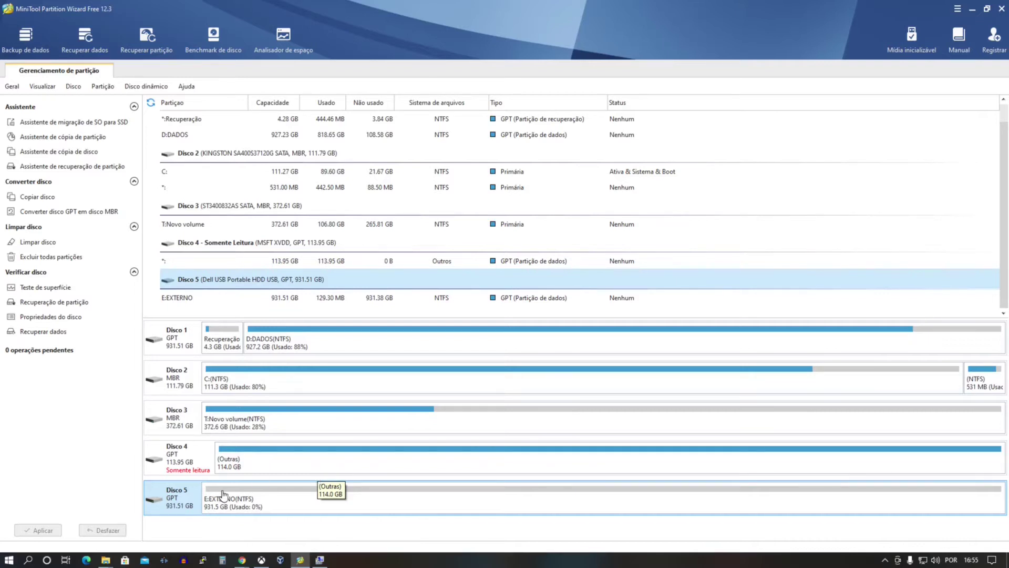
Step: Examine the files on EXTERNO (E:) and inside its Nova pasta folder in File Explorer, then close that window
mouse_move(109, 560)
left_click(78, 518)
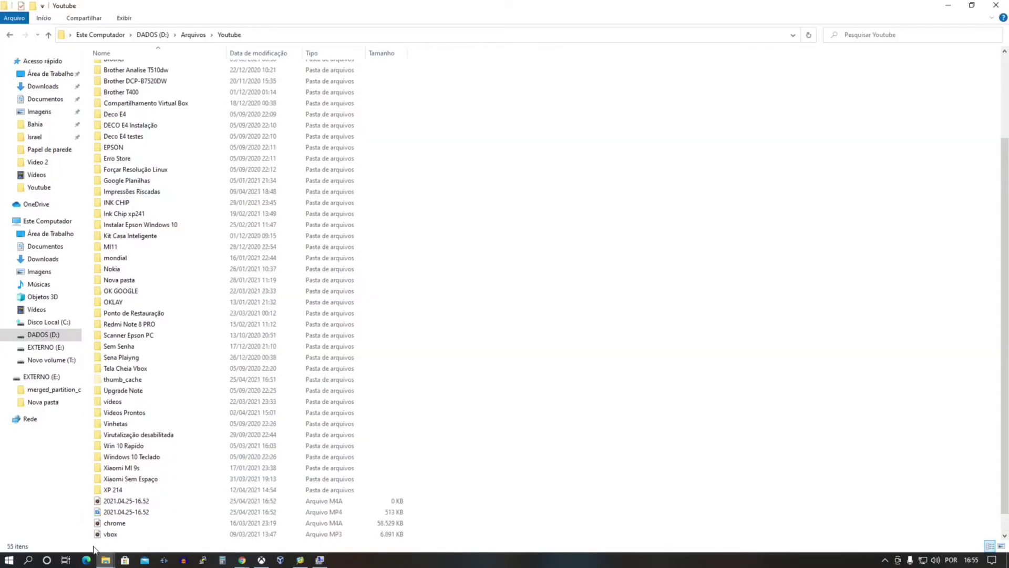
left_click(152, 518)
double_click(416, 157)
left_click_drag(534, 210, 84, 66)
double_click(125, 80)
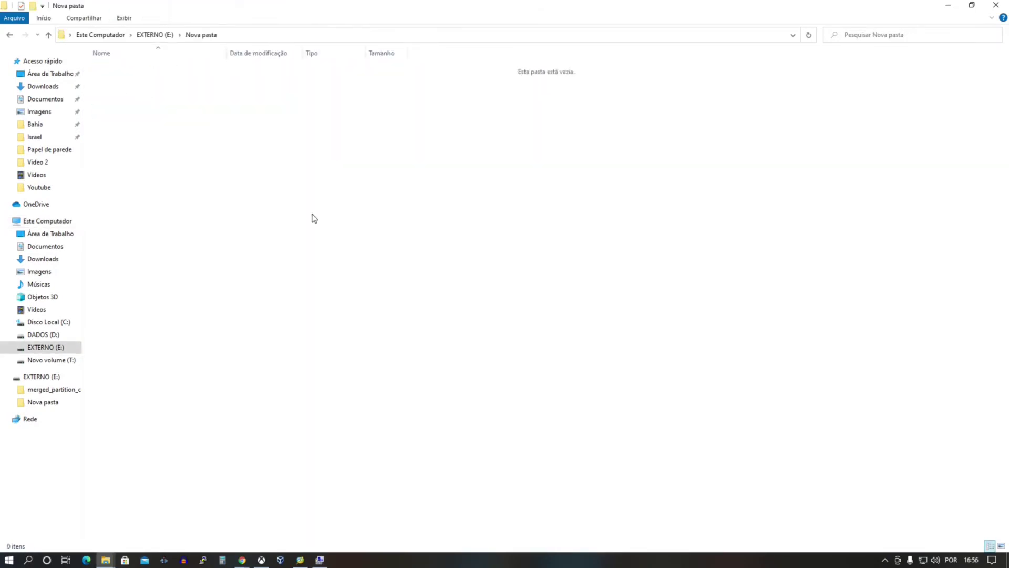
key("alt+Left")
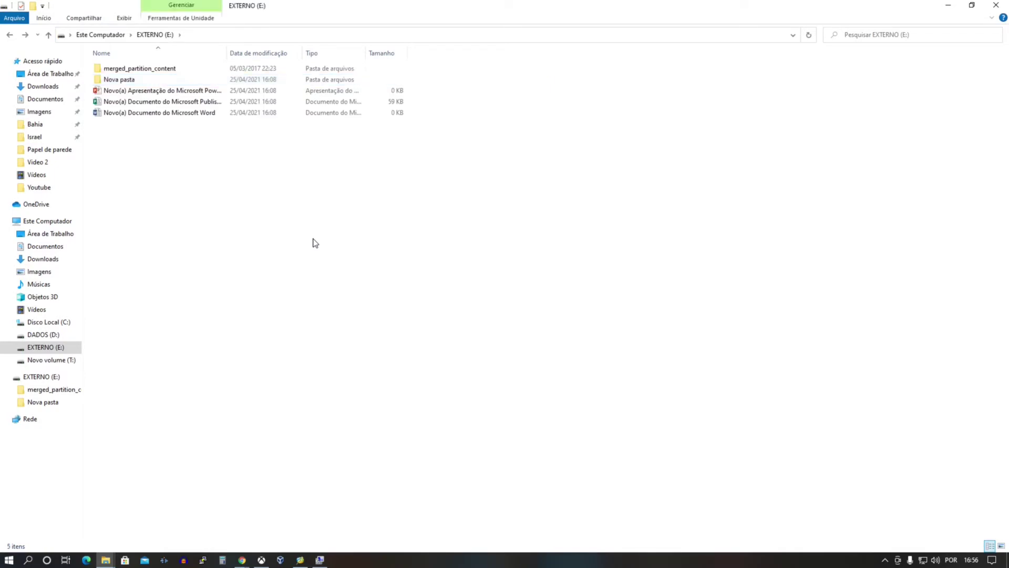
left_click(999, 5)
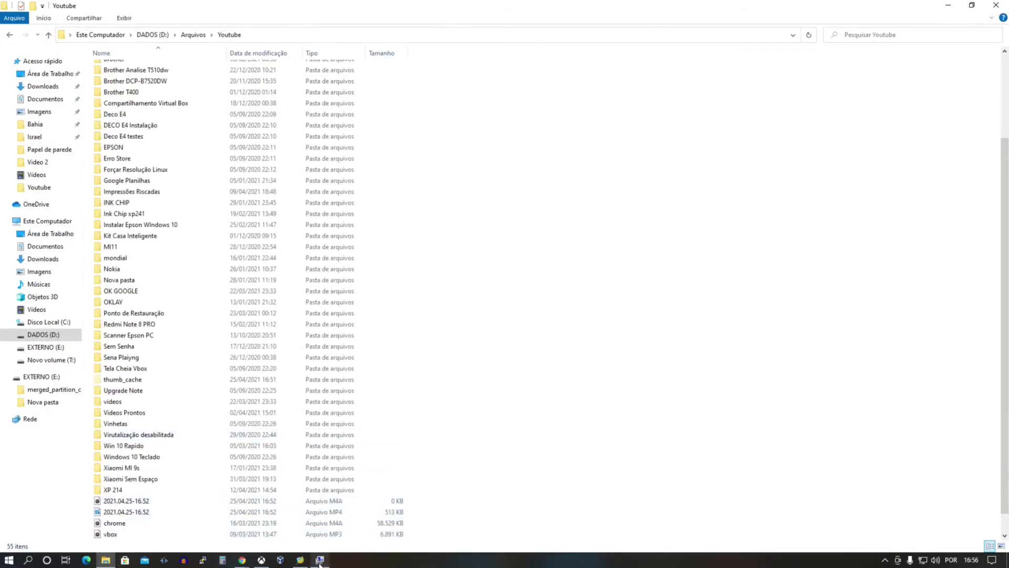
Step: Return to MiniTool Partition Wizard and queue the conversion of Disk 5 from GPT to MBR
left_click(302, 560)
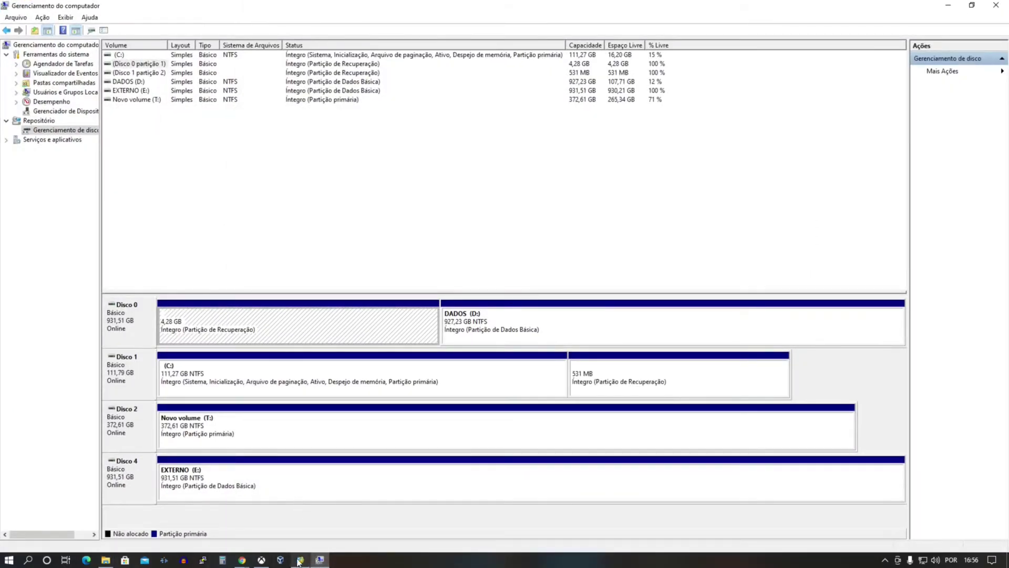
left_click(300, 560)
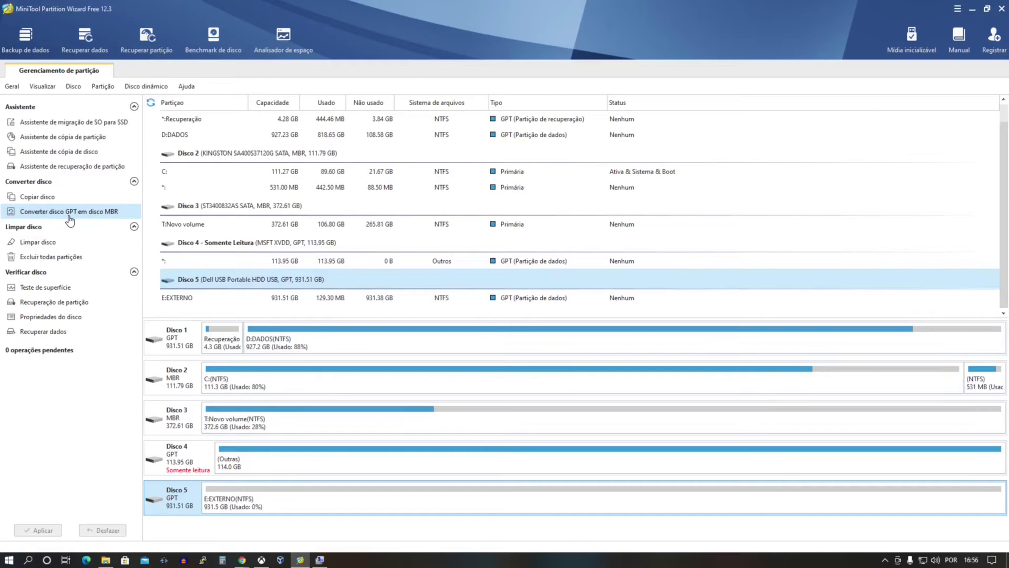
left_click(69, 212)
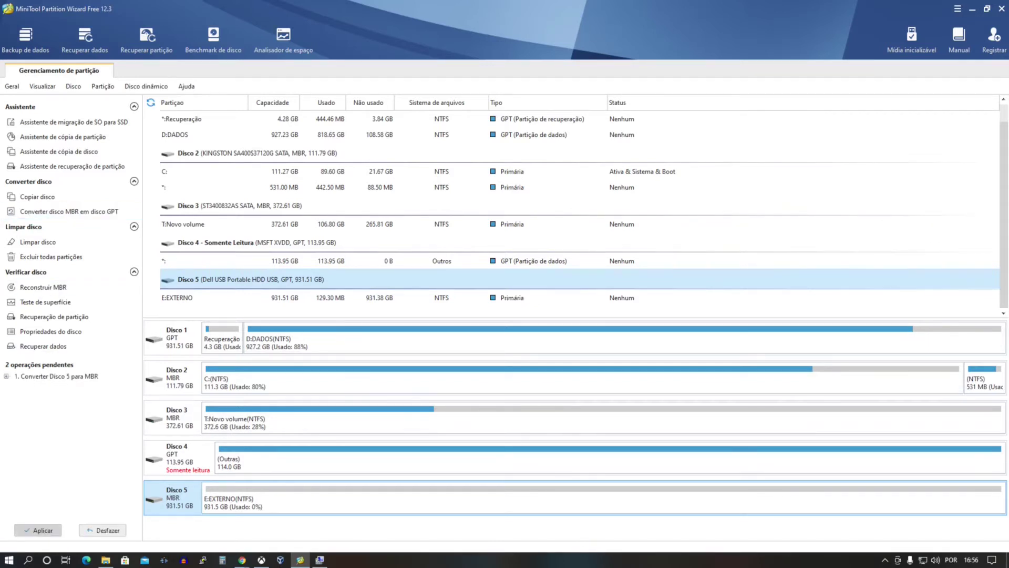
Step: Expand the pending Disk 5 conversion to review its sub-operations, then collapse it again
left_click(7, 376)
left_click(6, 376)
left_click(6, 377)
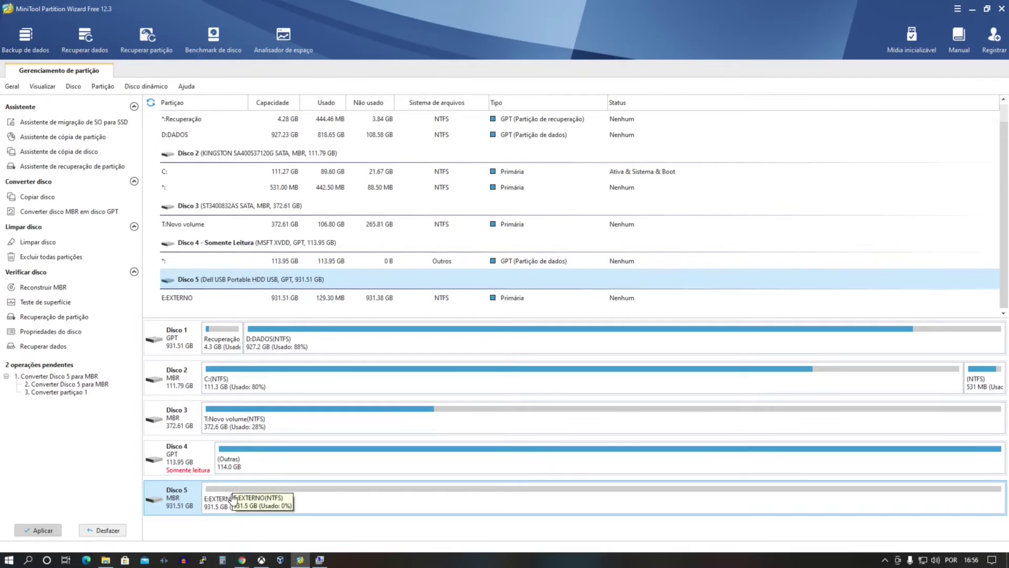
left_click(7, 376)
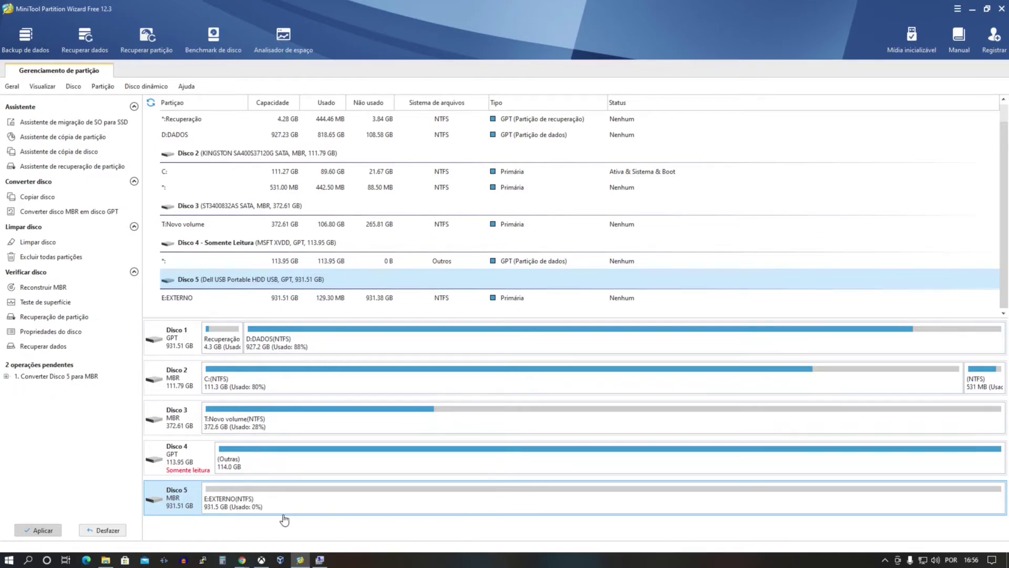
Step: Apply the pending Disk 5 conversion to MBR, confirm the changes, and dismiss the completion message
left_click(37, 531)
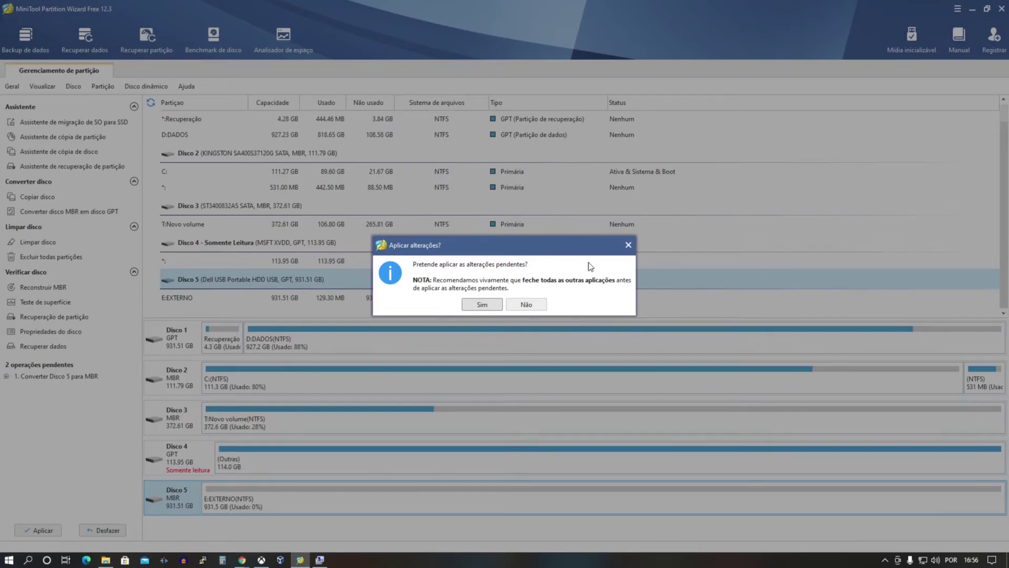
left_click(481, 309)
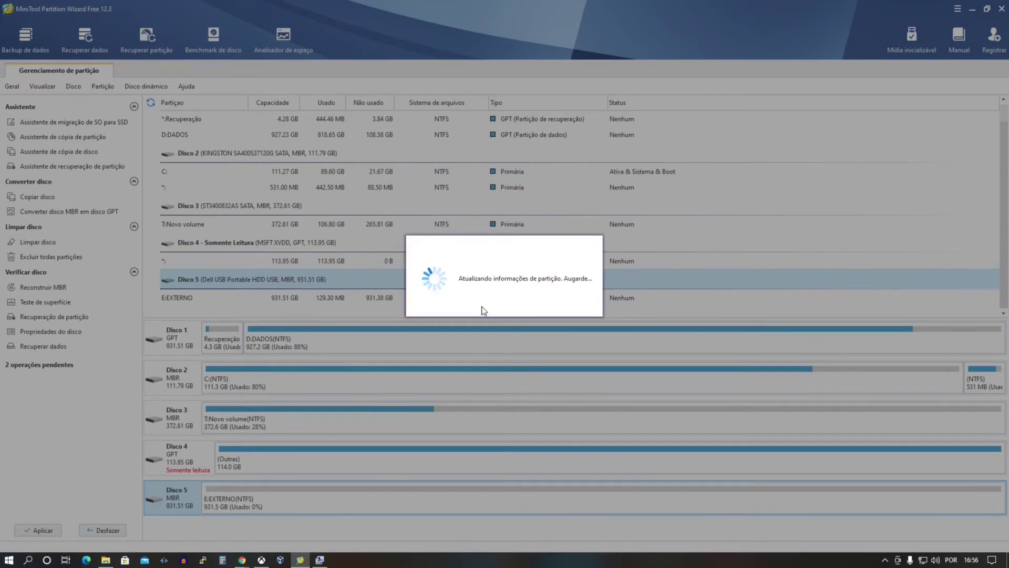
left_click(517, 299)
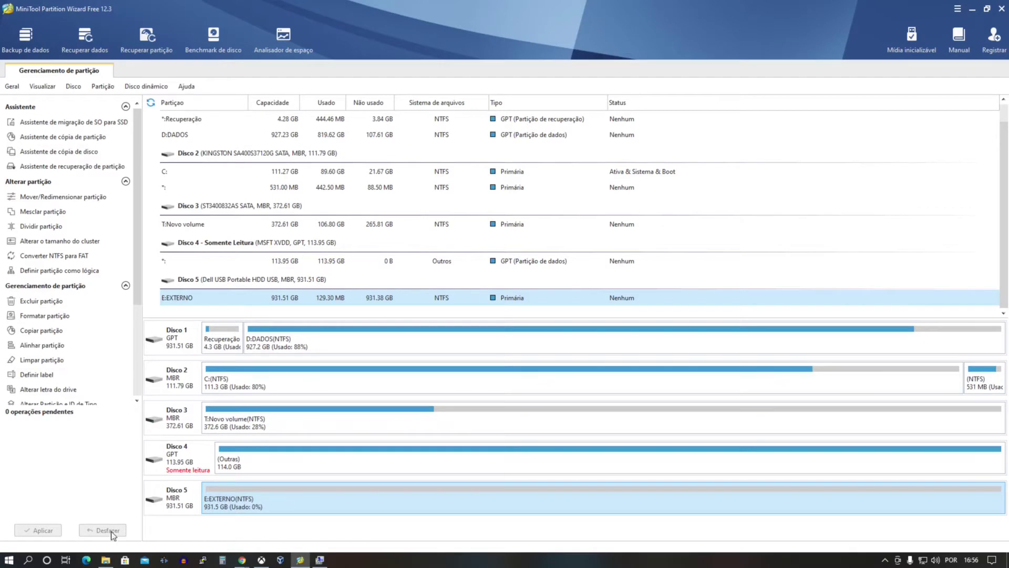
Step: Check the files on EXTERNO (E:) in File Explorer after the MBR conversion, then minimize that window
left_click(105, 560)
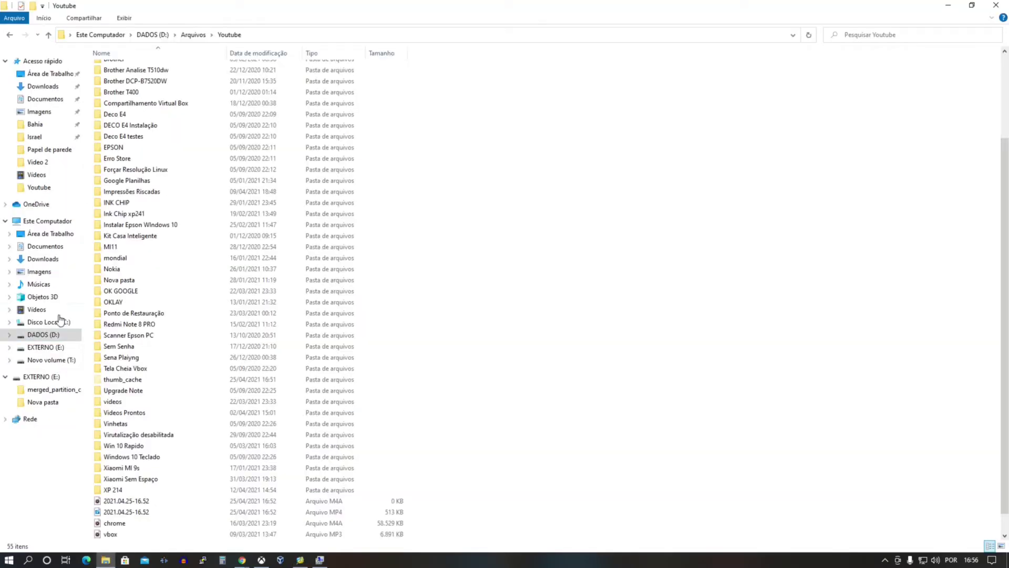
left_click(52, 224)
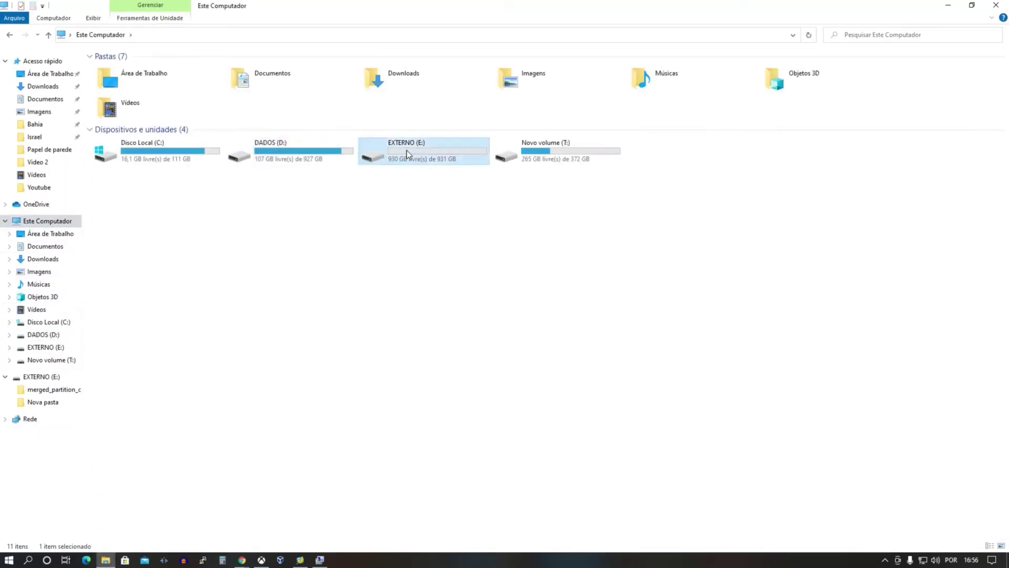
double_click(405, 156)
left_click_drag(617, 207, 527, 127)
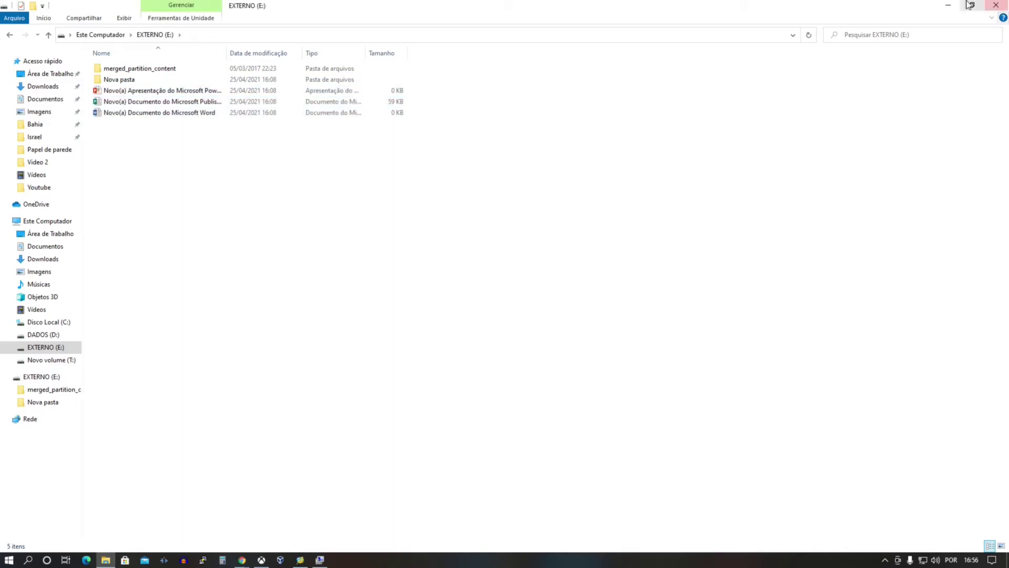
left_click(948, 5)
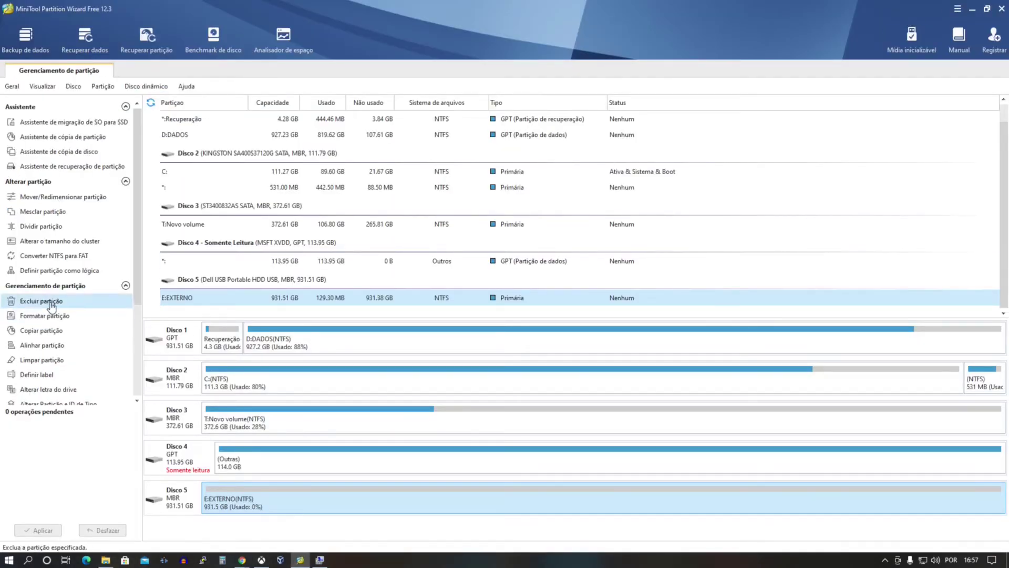
Step: Convert Disk 5 from MBR back to GPT, apply the pending changes, and dismiss the completion message
left_click(176, 495)
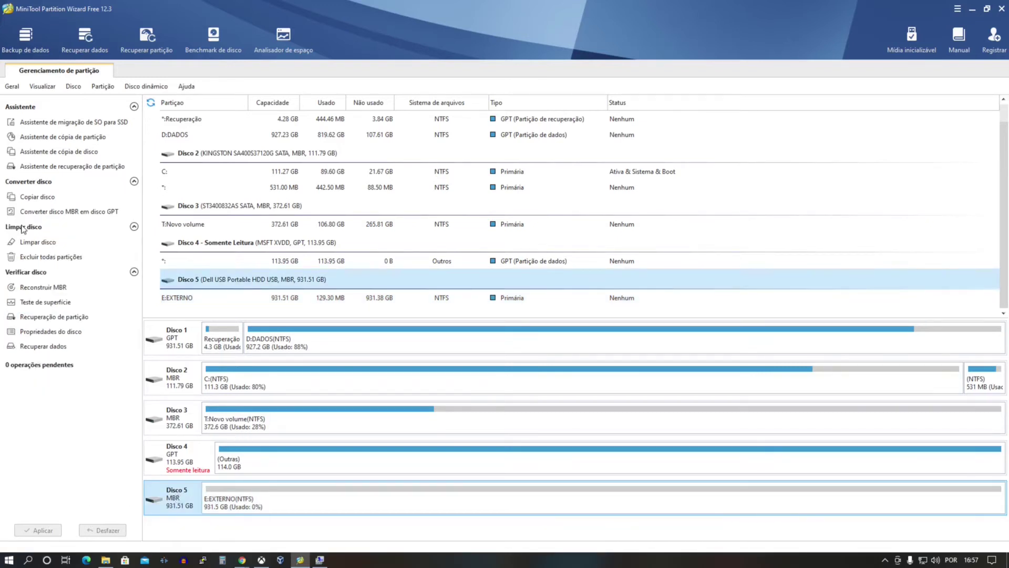
left_click(70, 212)
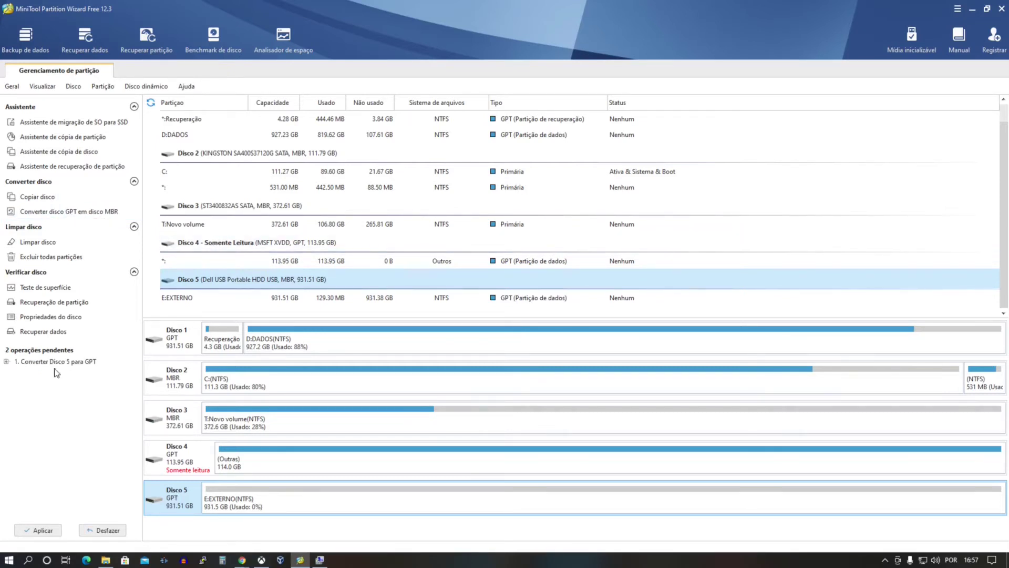
left_click(44, 530)
left_click(481, 366)
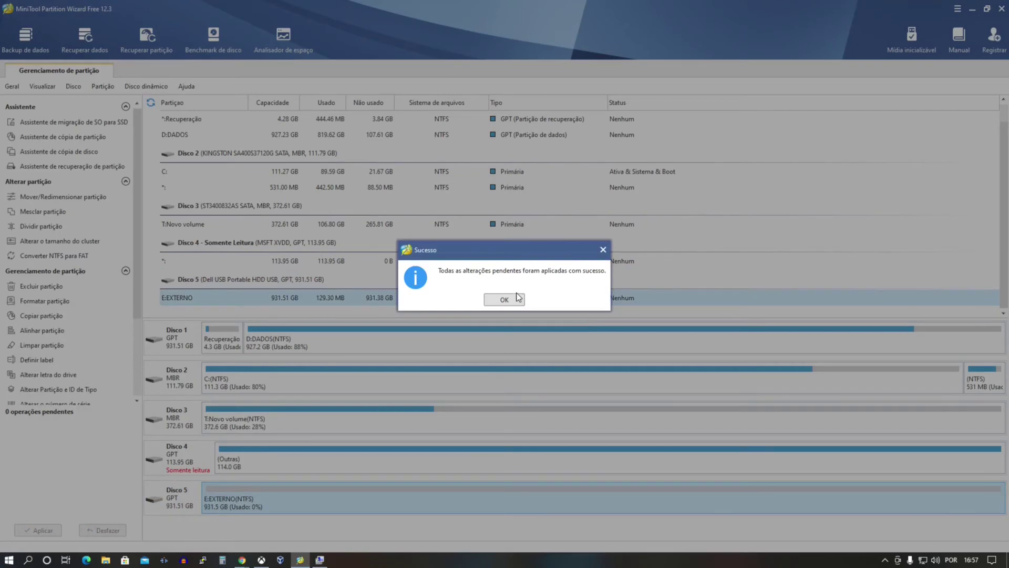
left_click(513, 306)
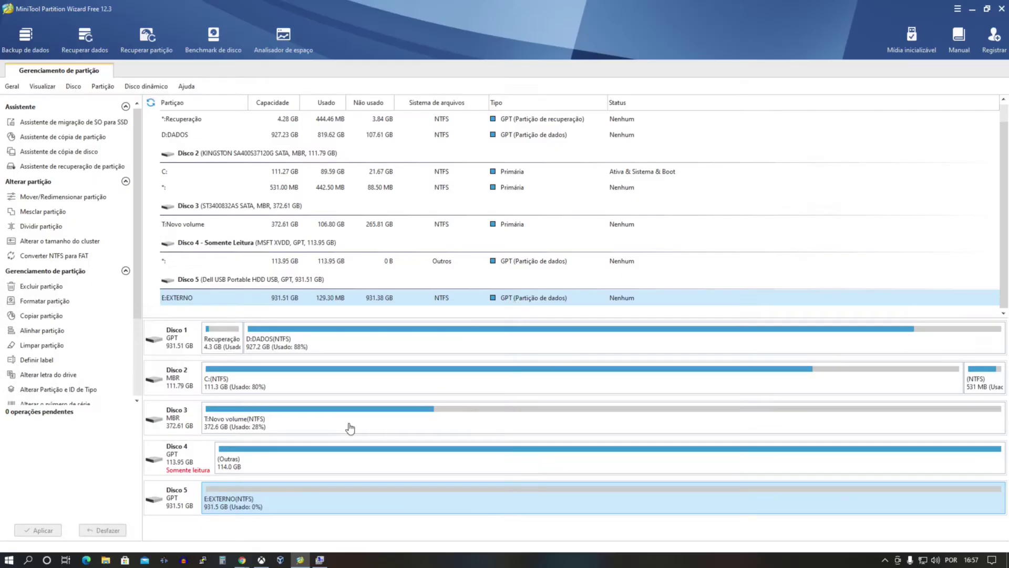
Step: Recheck the files on EXTERNO (E:) in File Explorer after the GPT conversion, then minimize the window
left_click(106, 560)
left_click(68, 316)
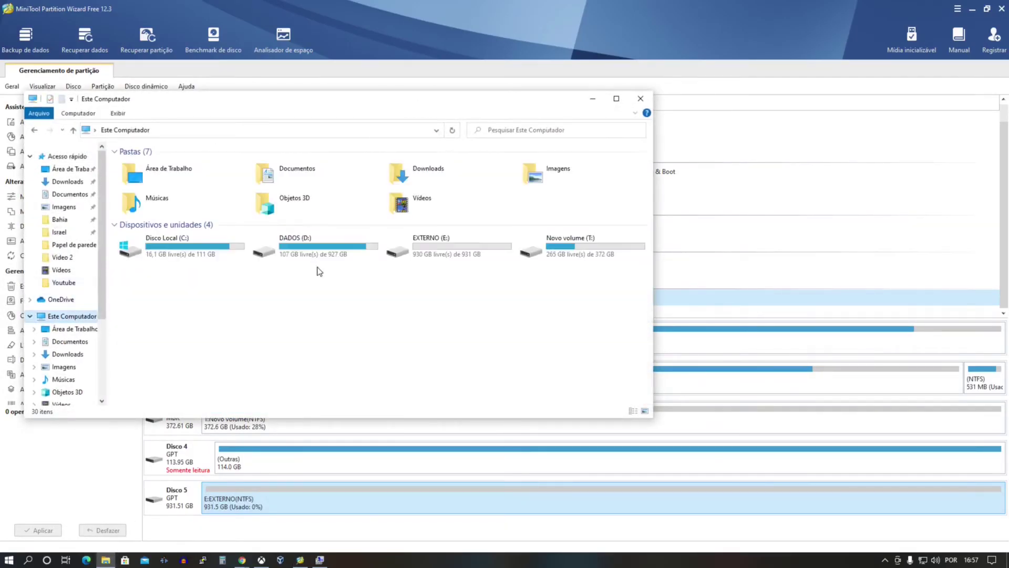
double_click(461, 254)
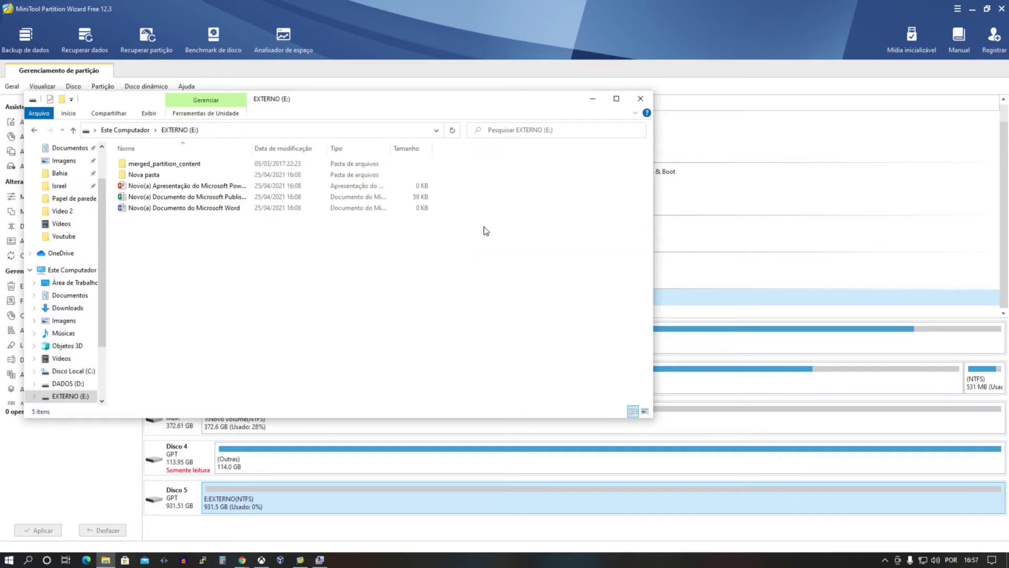
left_click(600, 102)
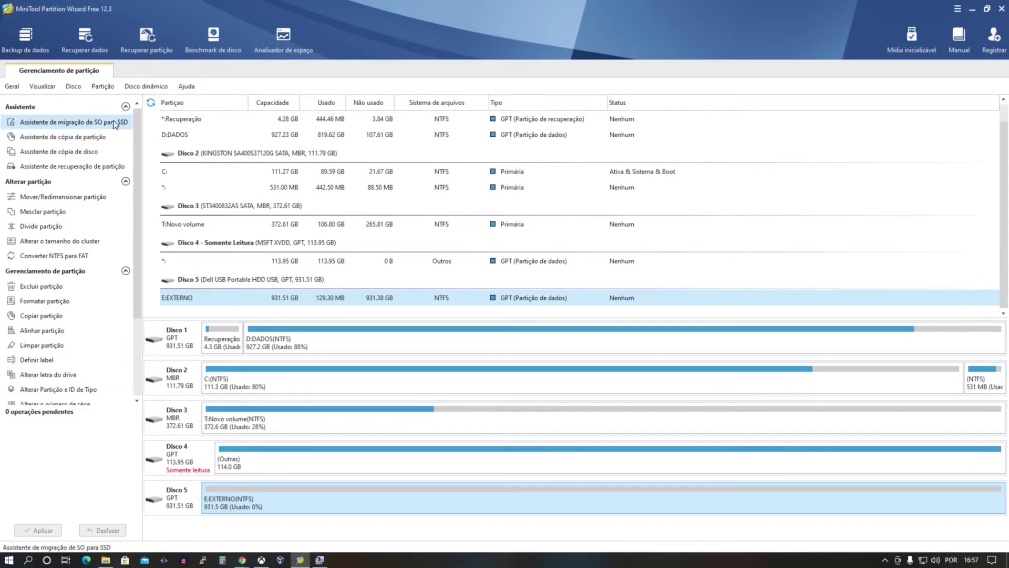
Step: Open MiniTool's registration window and review the features and prices of the Professional editions
left_click(999, 49)
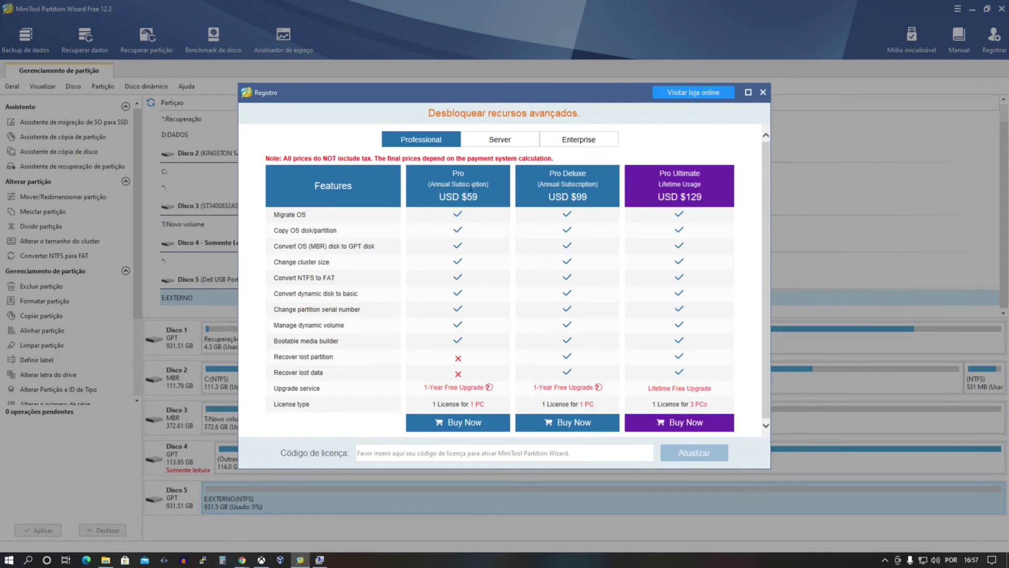
left_click_drag(467, 196, 485, 200)
left_click(489, 203)
Step: Launch Macrium Reflect from the desktop to view its disk list, then close it and MiniTool's registration window
left_click(1007, 562)
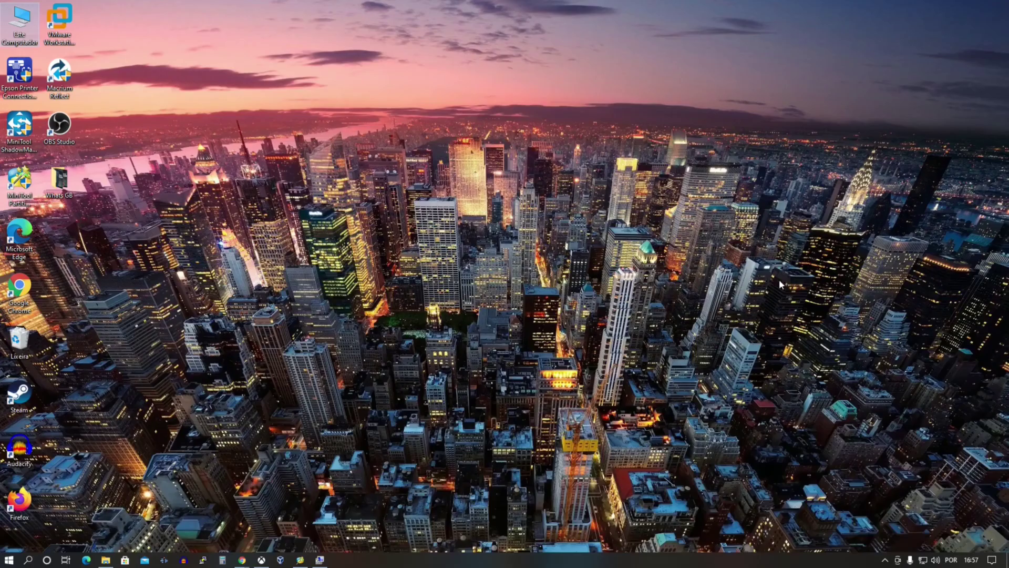
double_click(69, 82)
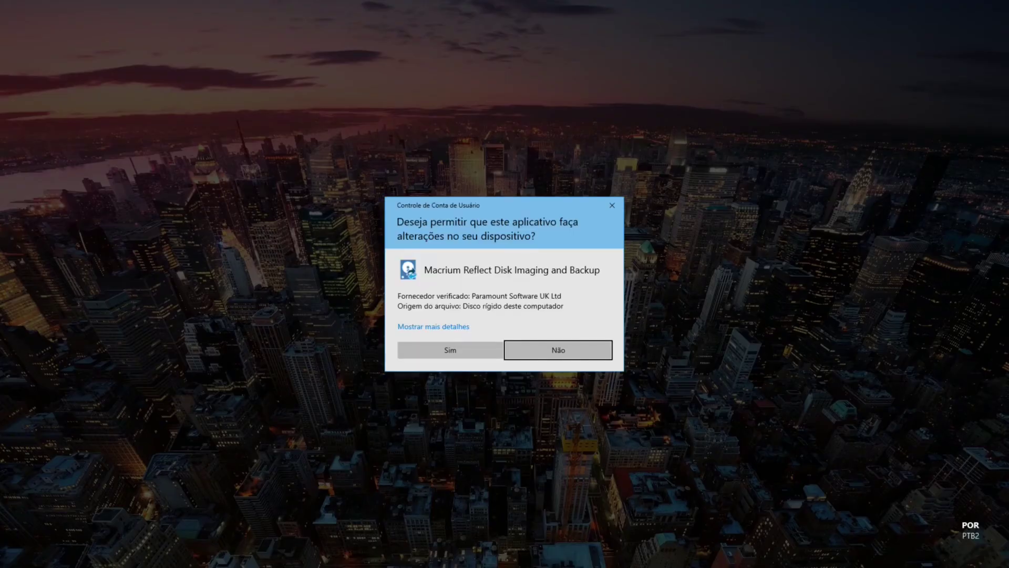
left_click(450, 350)
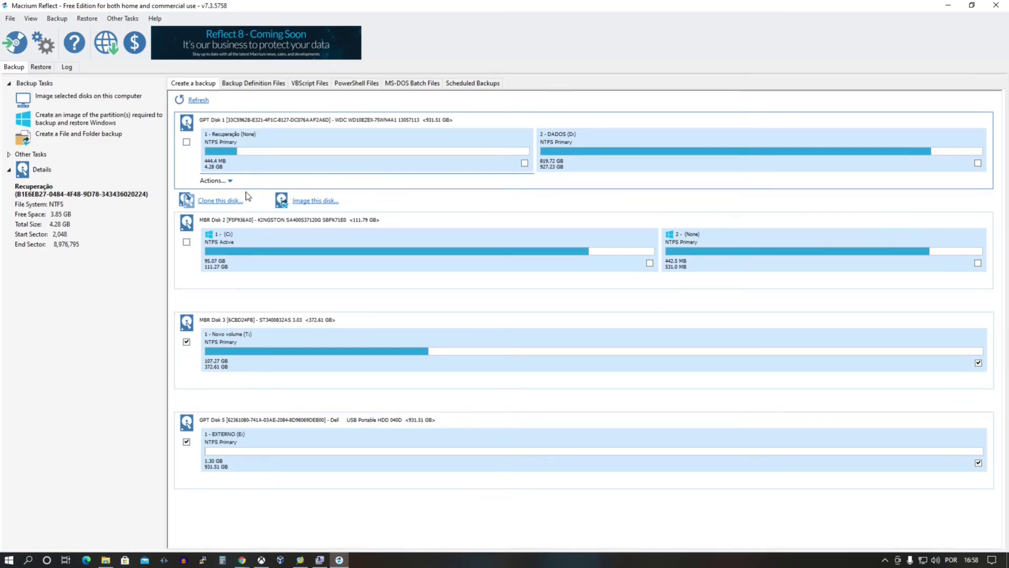
left_click(996, 5)
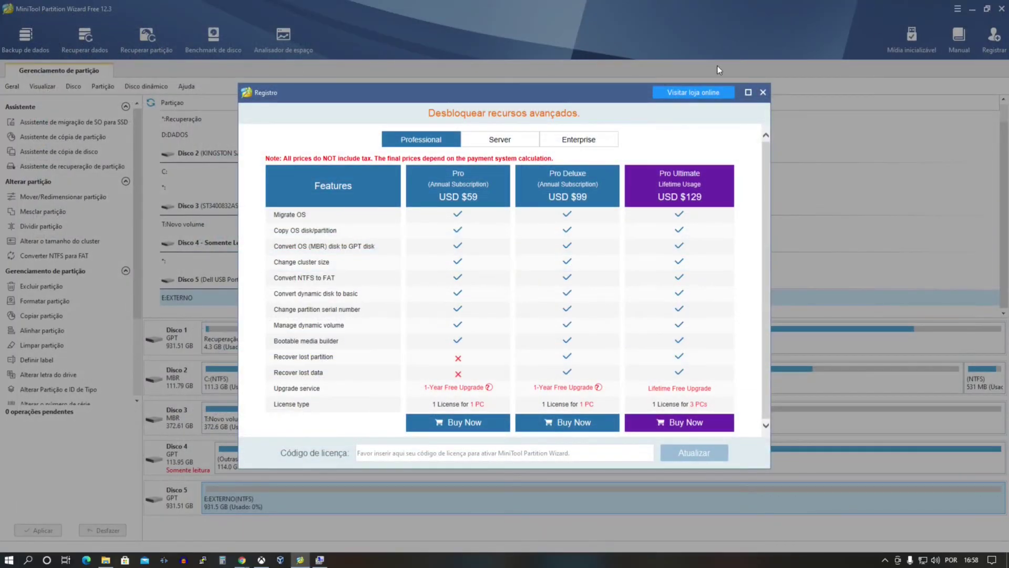
left_click(763, 92)
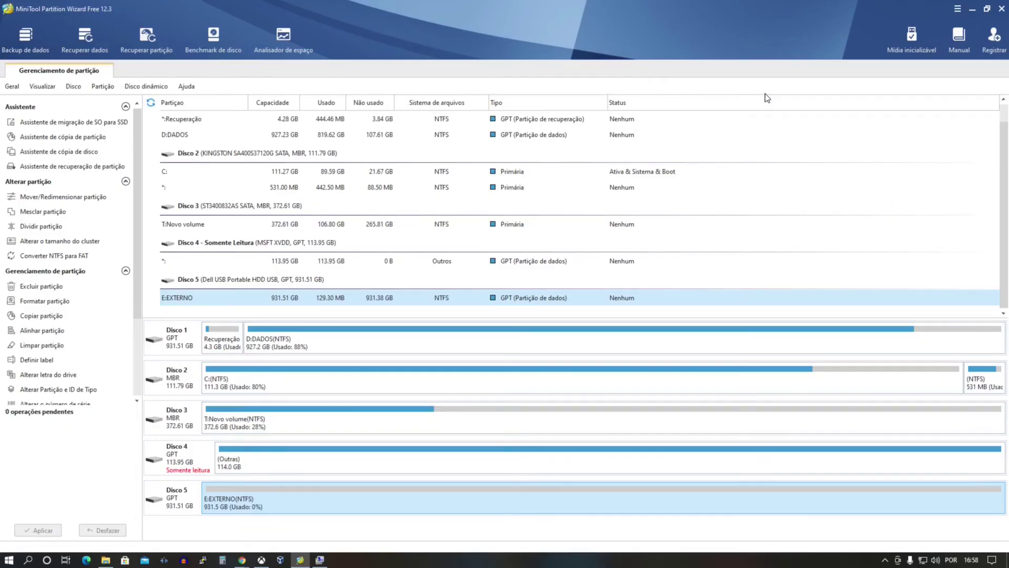
Step: Start a disk copy of Disk 2 (Kingston), choosing Disk 5 (Dell USB Portable HDD) as the destination and accepting the erasure of its data
scroll(406, 198, "up", 1)
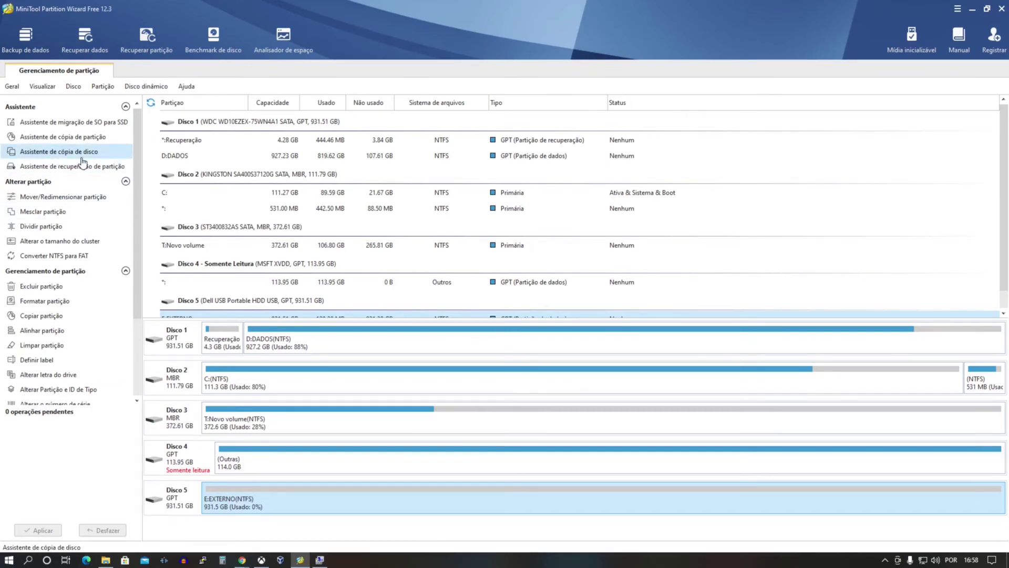
left_click(39, 88)
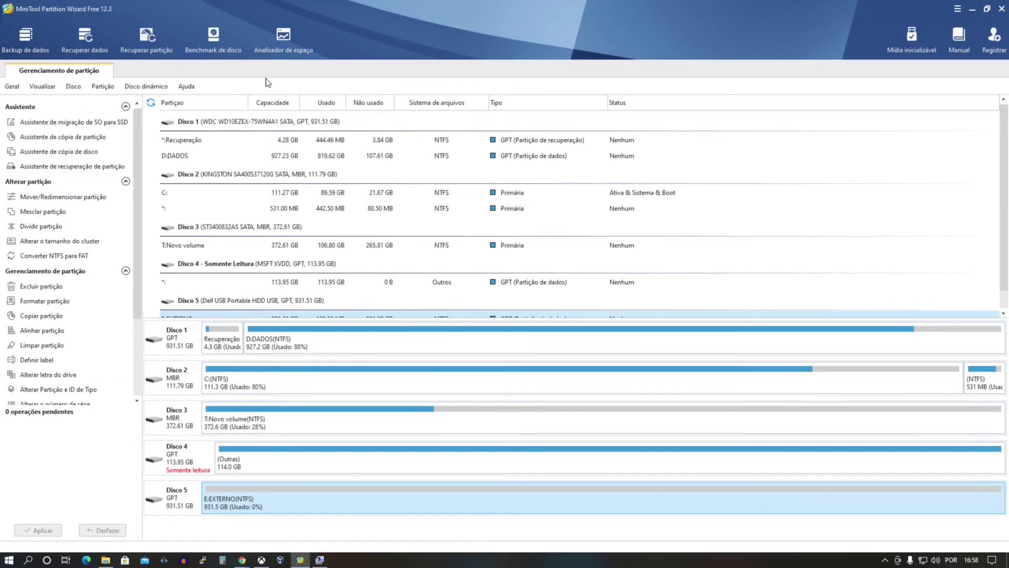
left_click(221, 181)
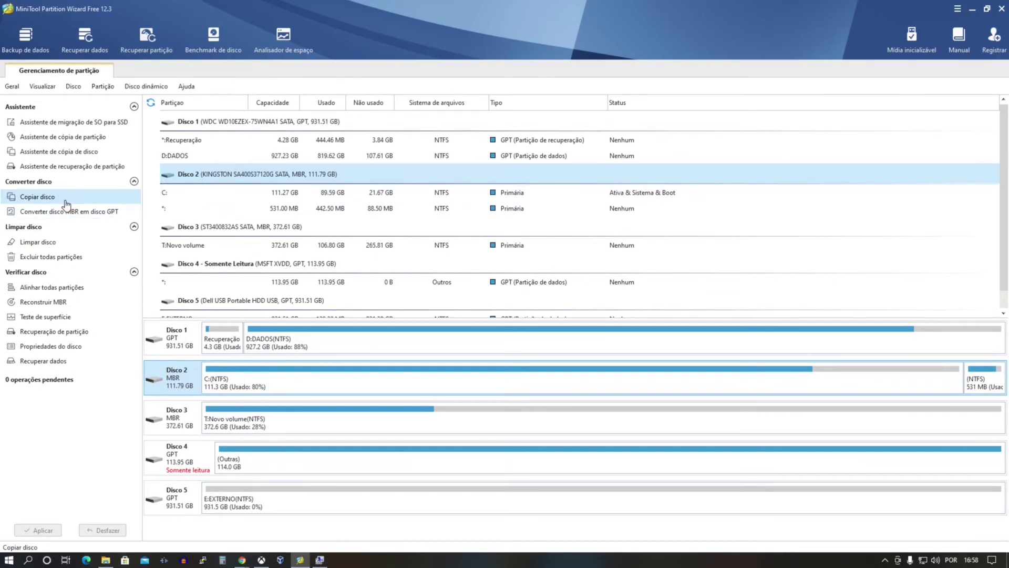
left_click(49, 200)
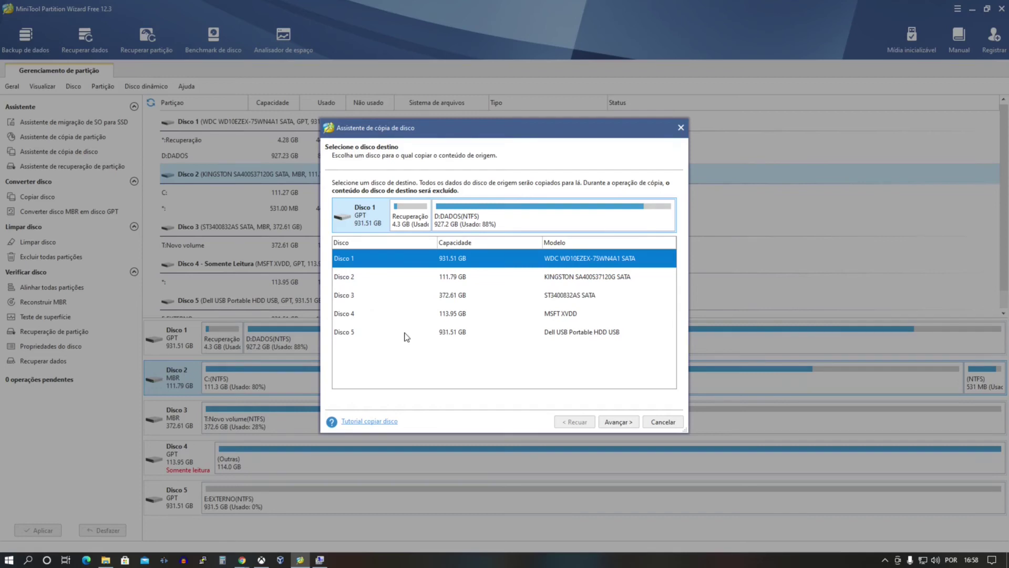
left_click(378, 337)
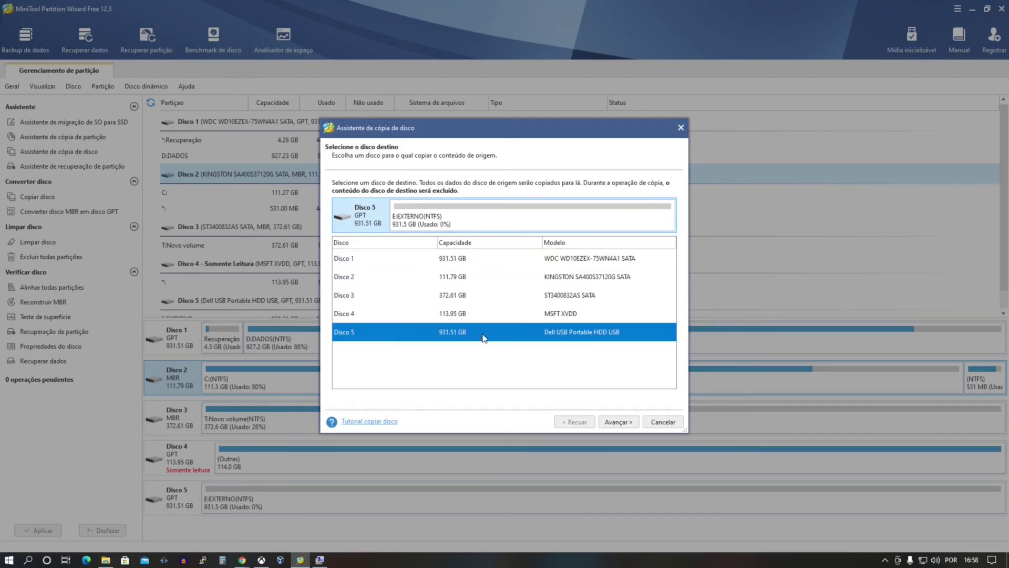
left_click(619, 423)
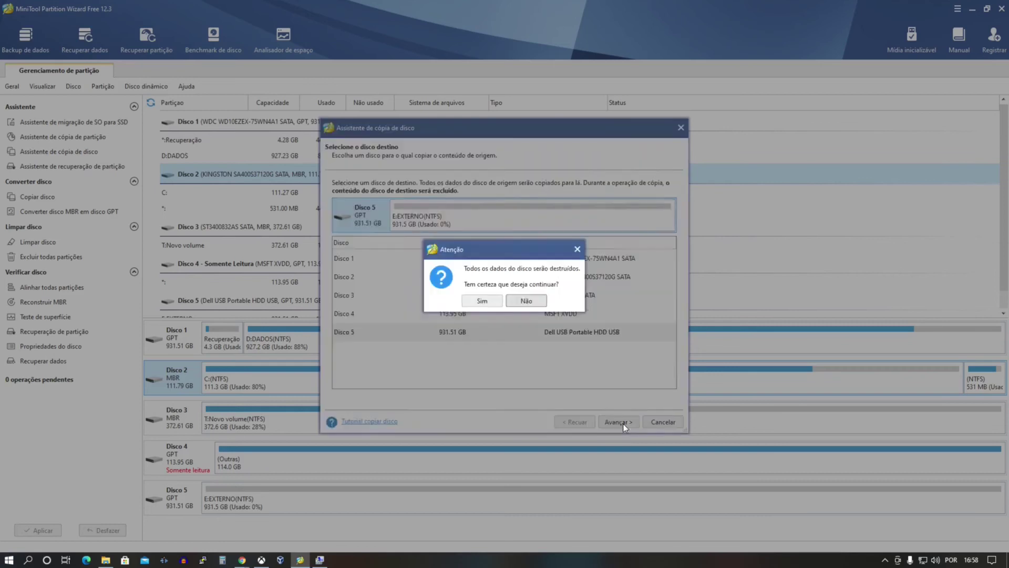
left_click(495, 303)
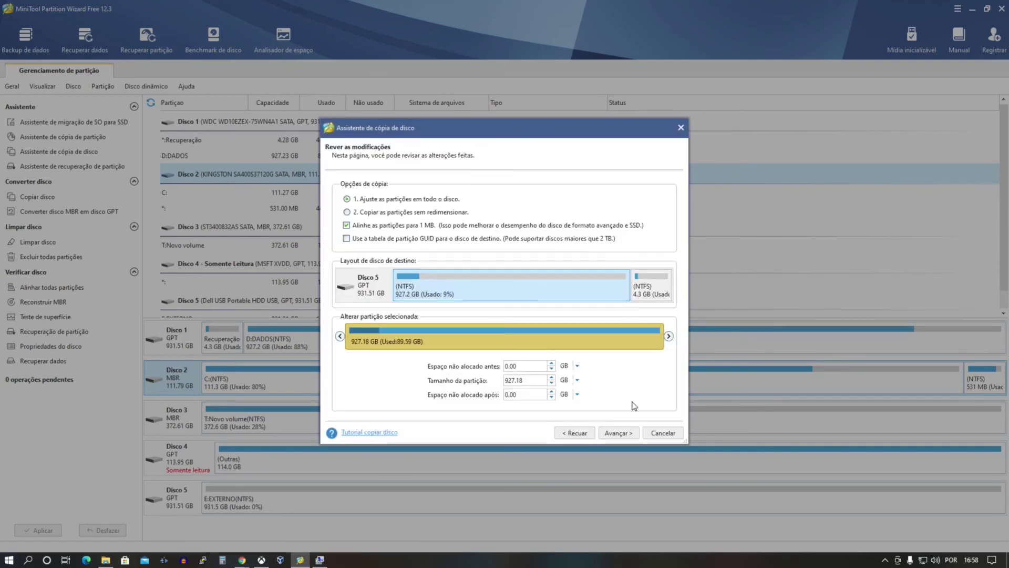
Step: Try to finish the disk copy with partitions fitted to the entire disk and 1 MB alignment, then close the registration window and the wizard
left_click(619, 437)
left_click(619, 434)
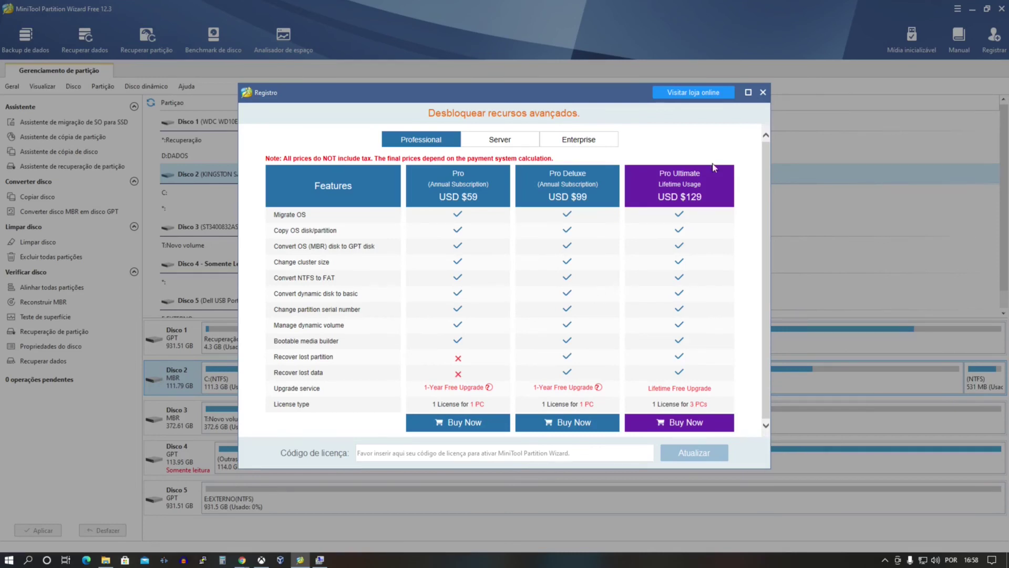
left_click(763, 93)
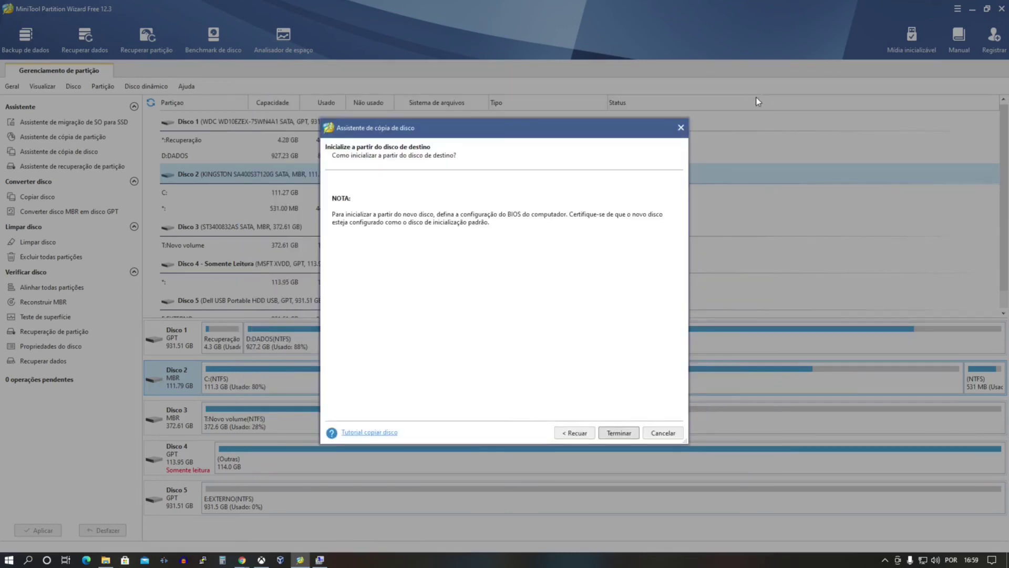
left_click(681, 127)
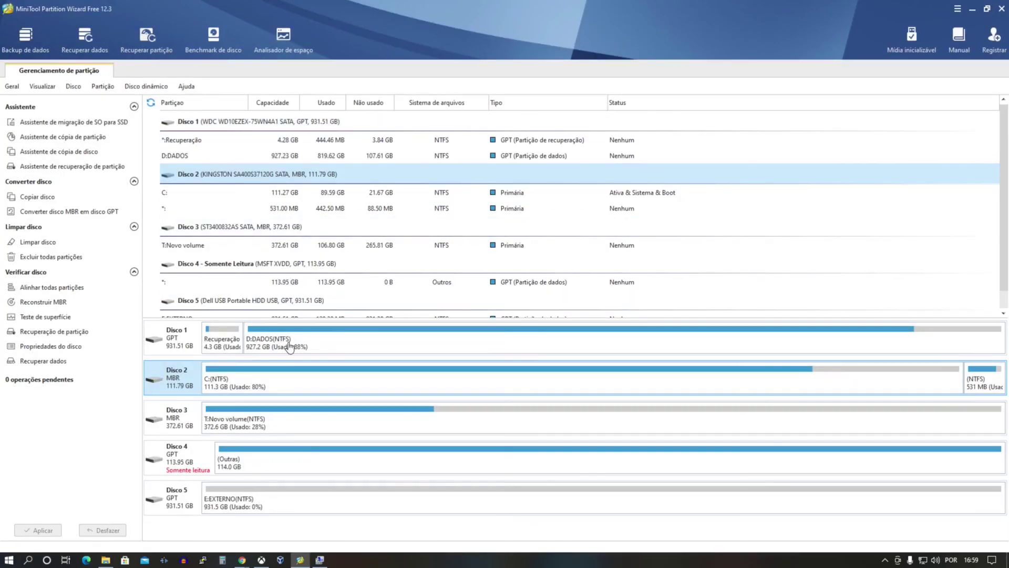